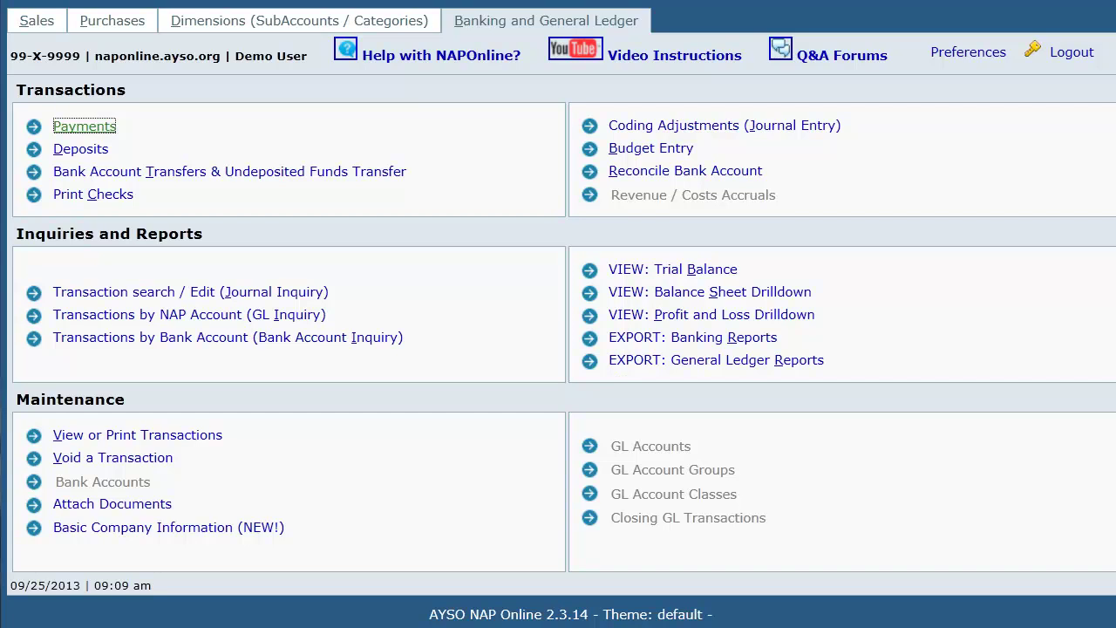
# Step: Start a bank payment entry with check number 106, paid to the supplier Crown Trophy
pyautogui.click(85, 127)
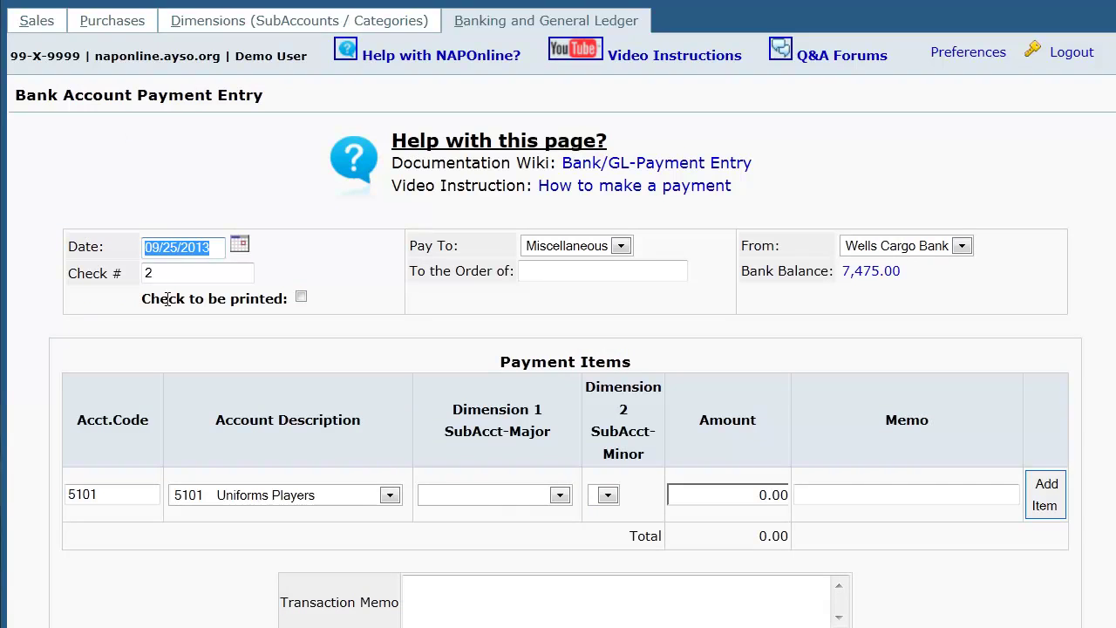
pyautogui.press('Tab')
pyautogui.write('106')
pyautogui.click(620, 246)
pyautogui.click(572, 289)
pyautogui.click(569, 273)
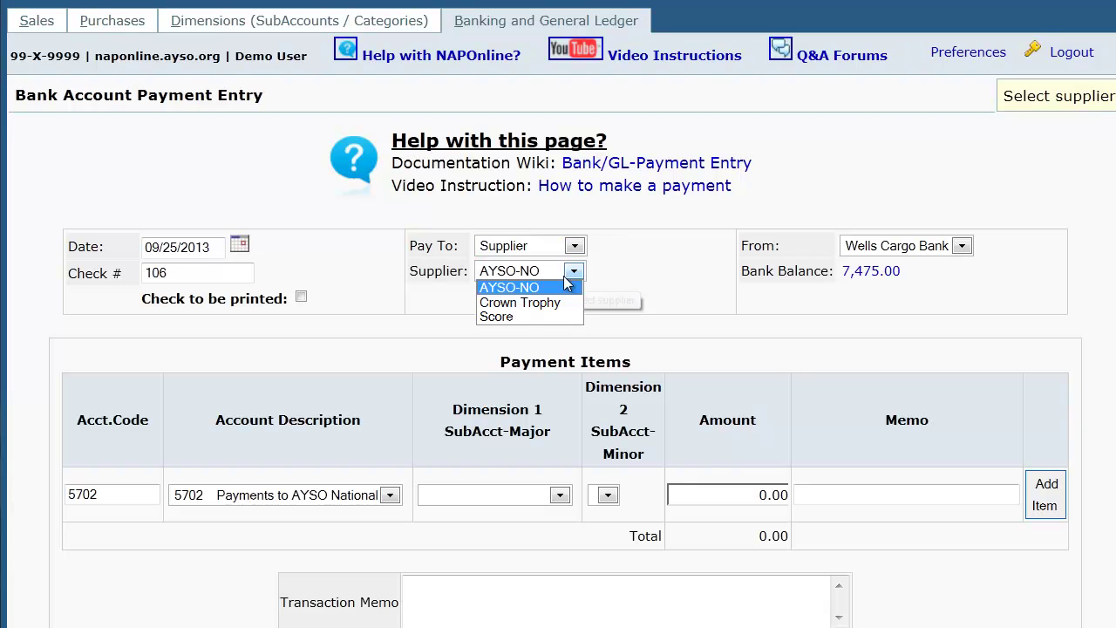
pyautogui.click(523, 303)
# Step: Add a payment item for account 5111 Field Expenses, dimension 1 Fall Season, with an amount of 150.00
pyautogui.click(244, 496)
pyautogui.write('5111')
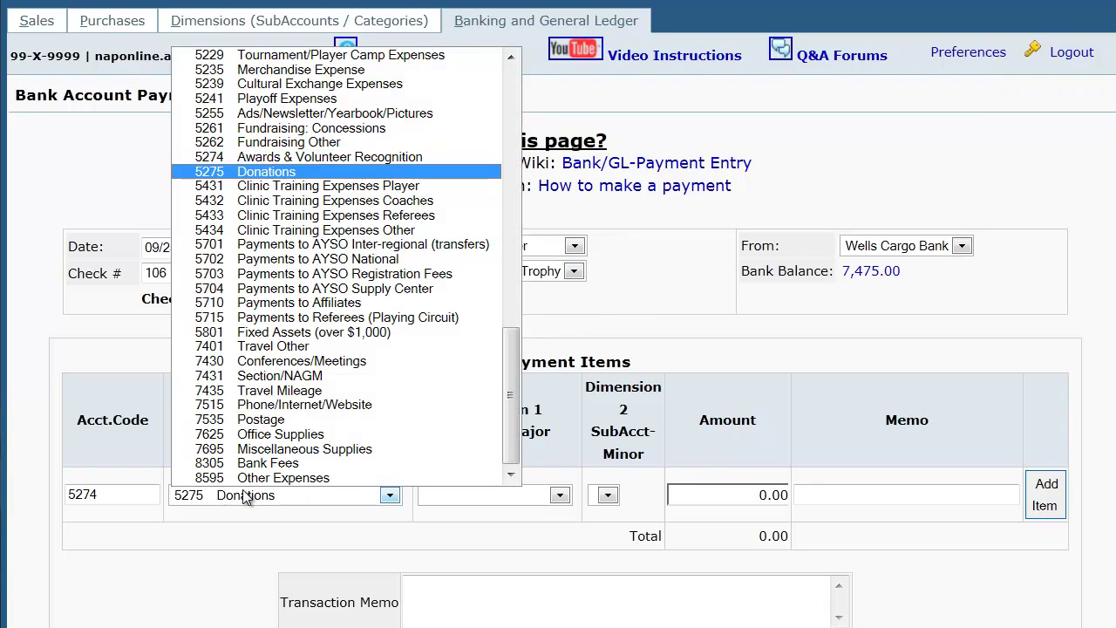
pyautogui.press('Tab')
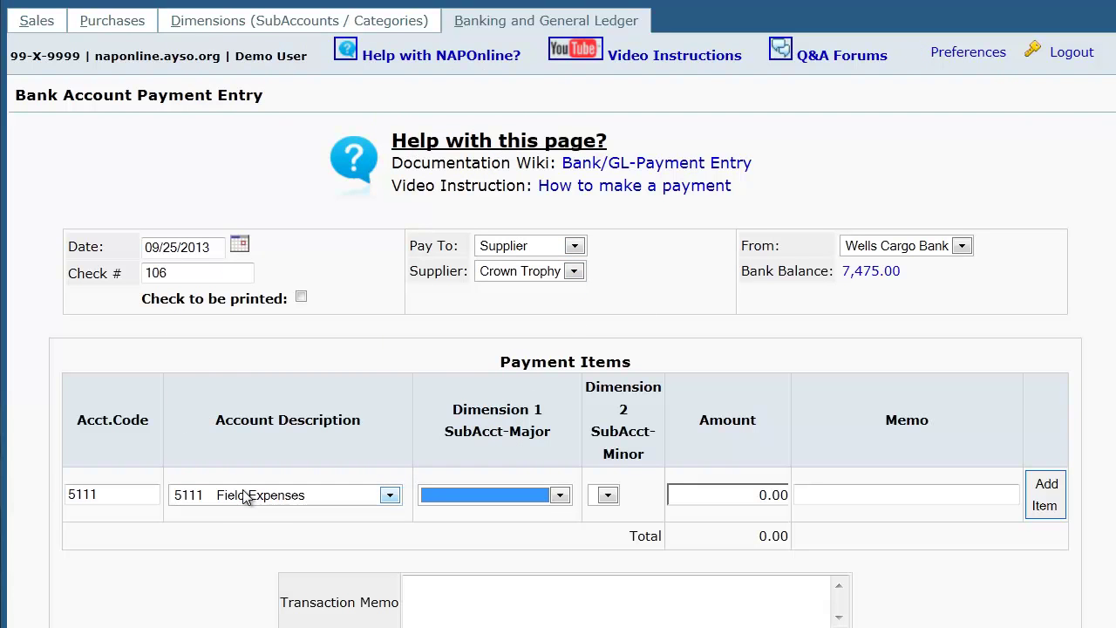
pyautogui.scroll(-2, 244, 495)
pyautogui.click(457, 302)
pyautogui.click(463, 328)
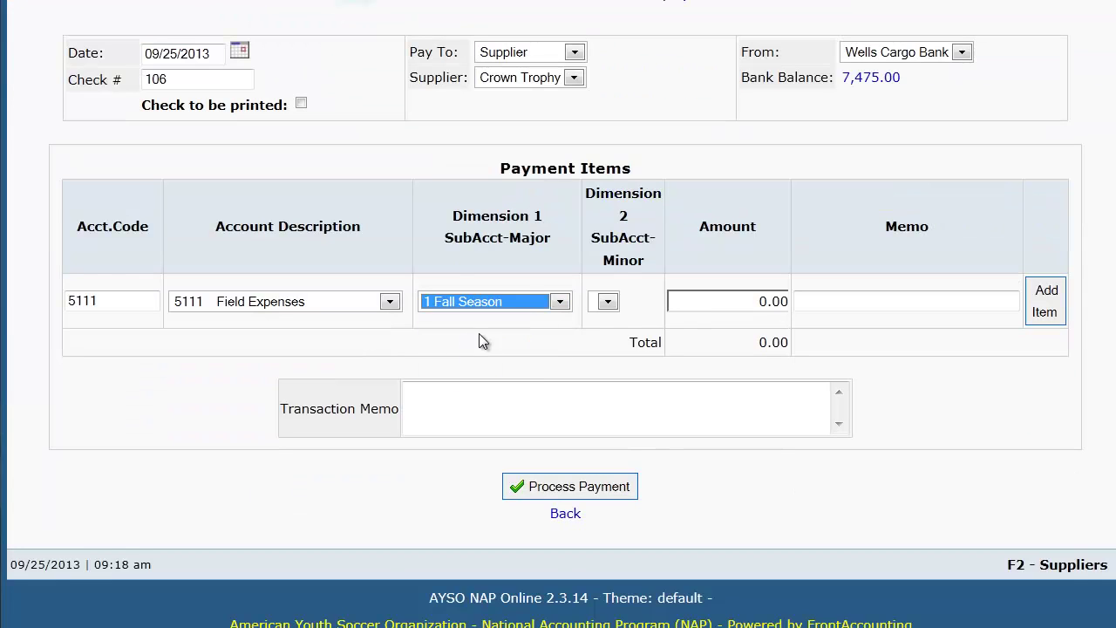
pyautogui.click(735, 301)
pyautogui.write('150.00')
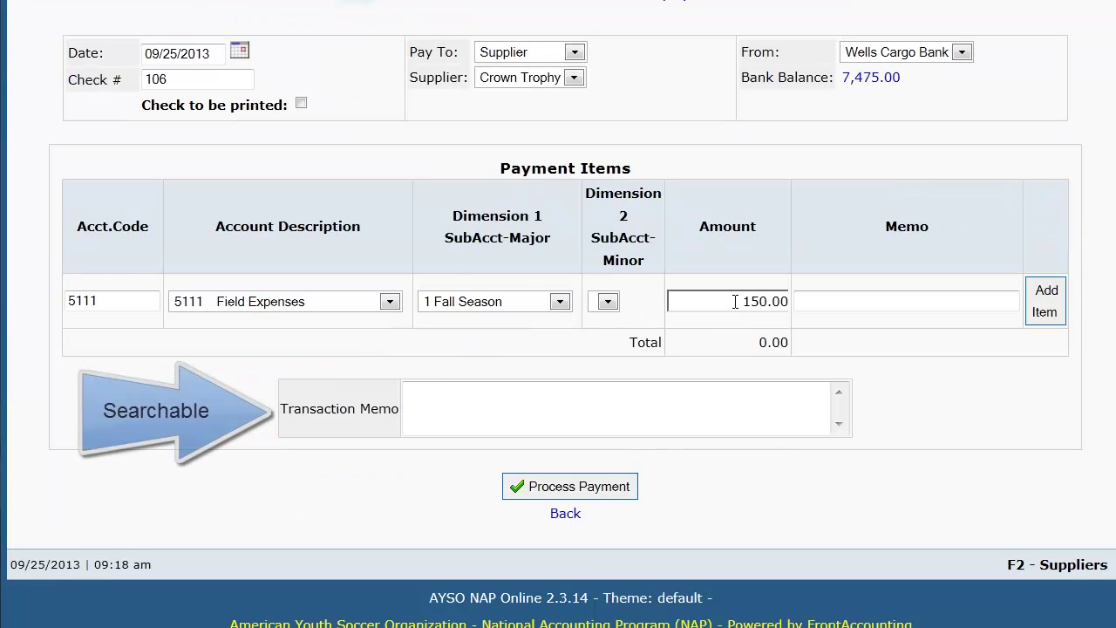
pyautogui.click(1046, 314)
# Step: Enter "end of year trophies" as the transaction memo and process the payment
pyautogui.click(473, 444)
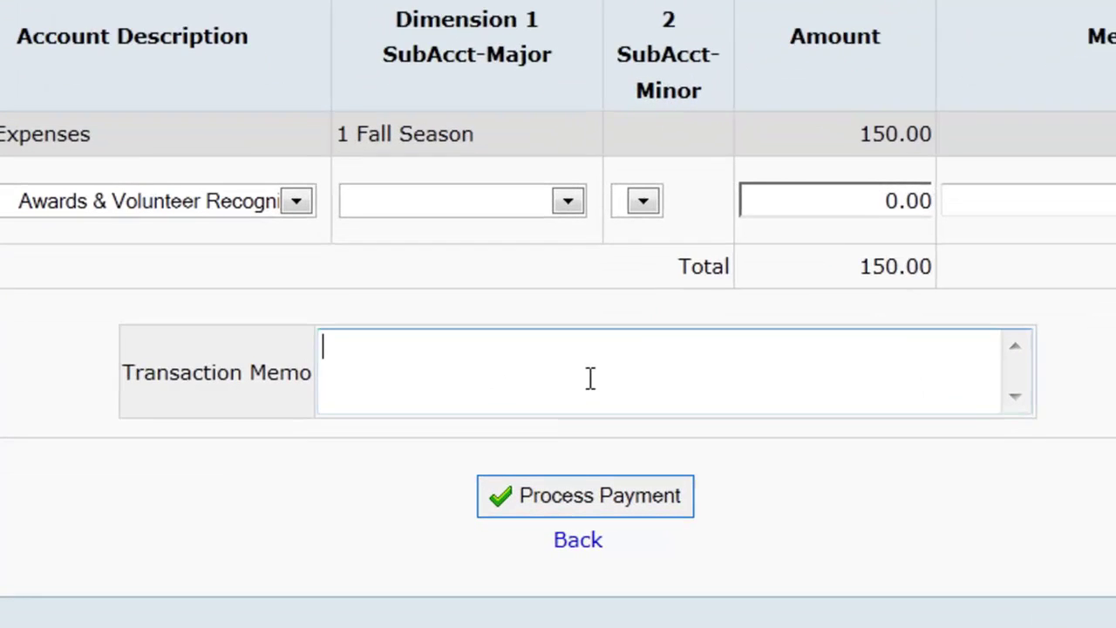
pyautogui.write('end ')
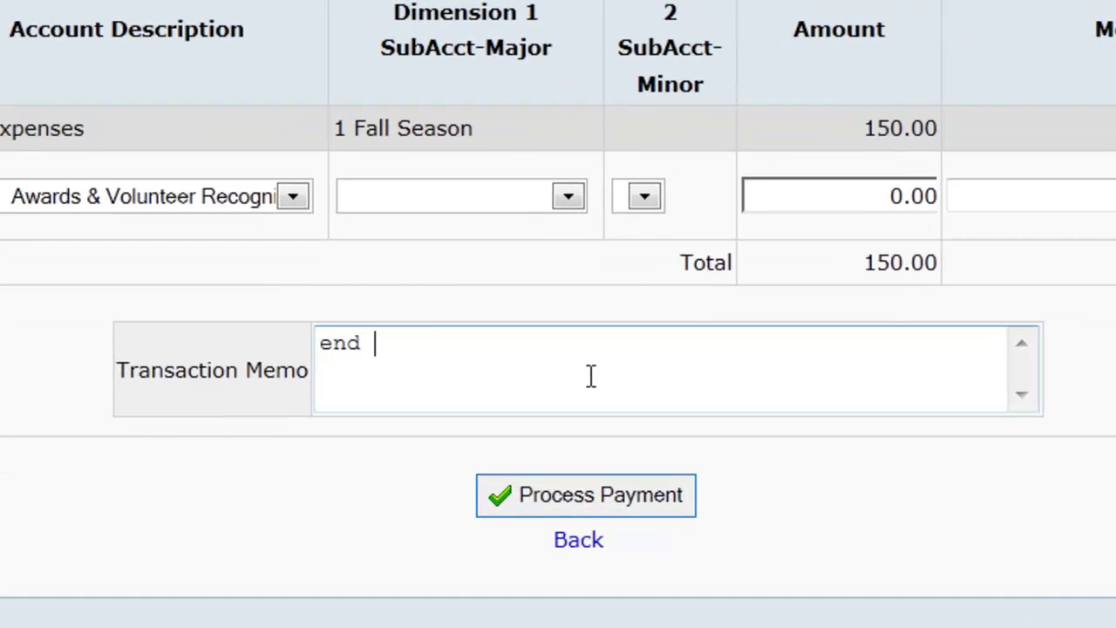
pyautogui.write('of year trophi')
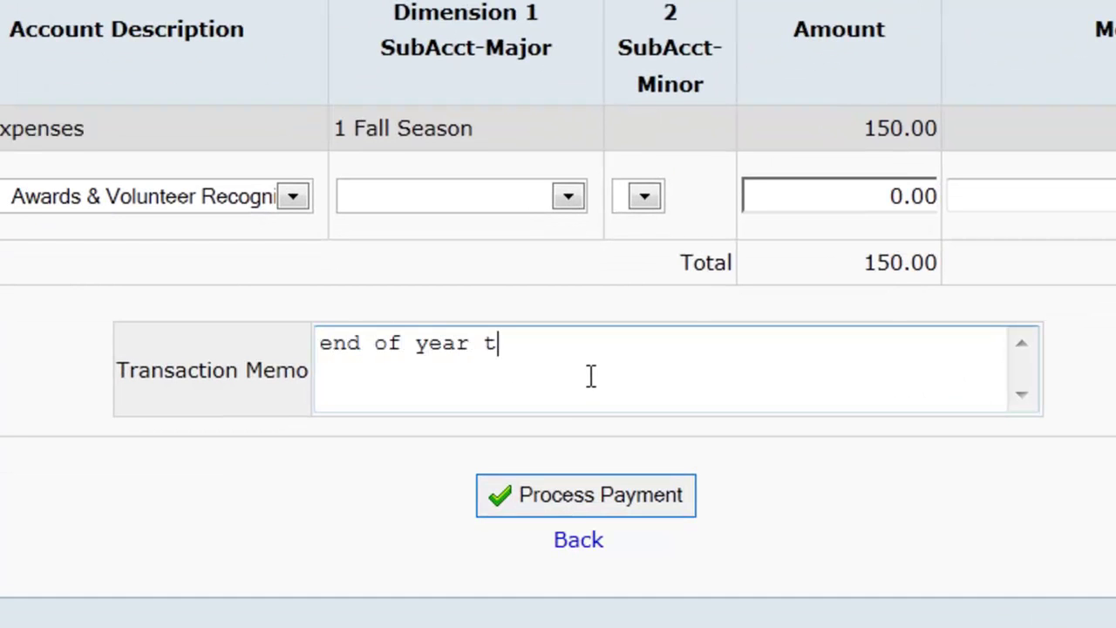
pyautogui.write('es')
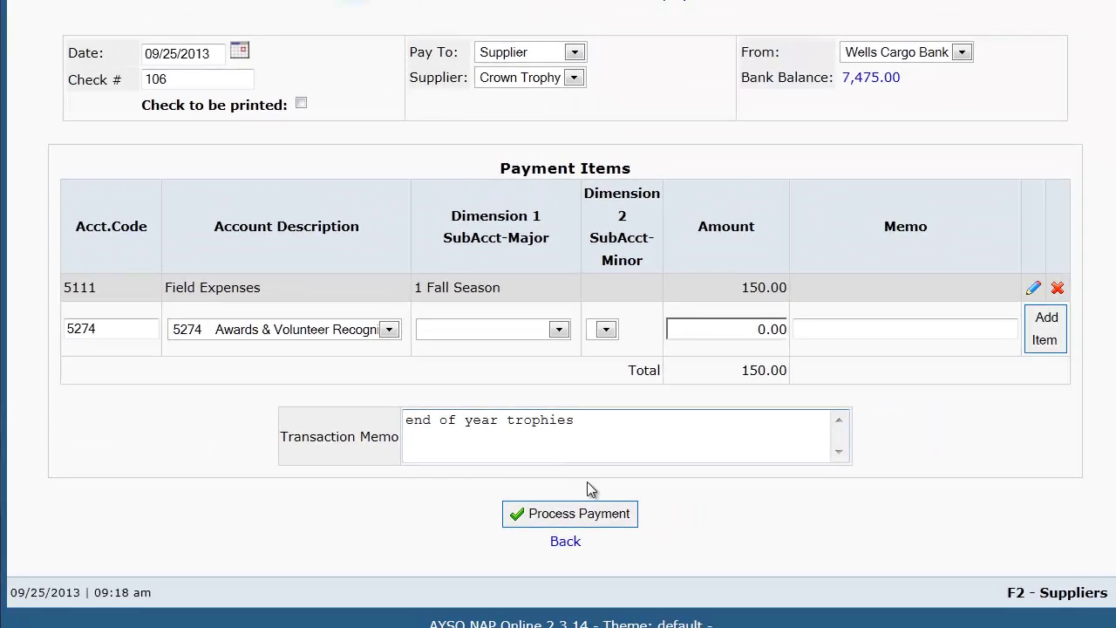
pyautogui.click(620, 521)
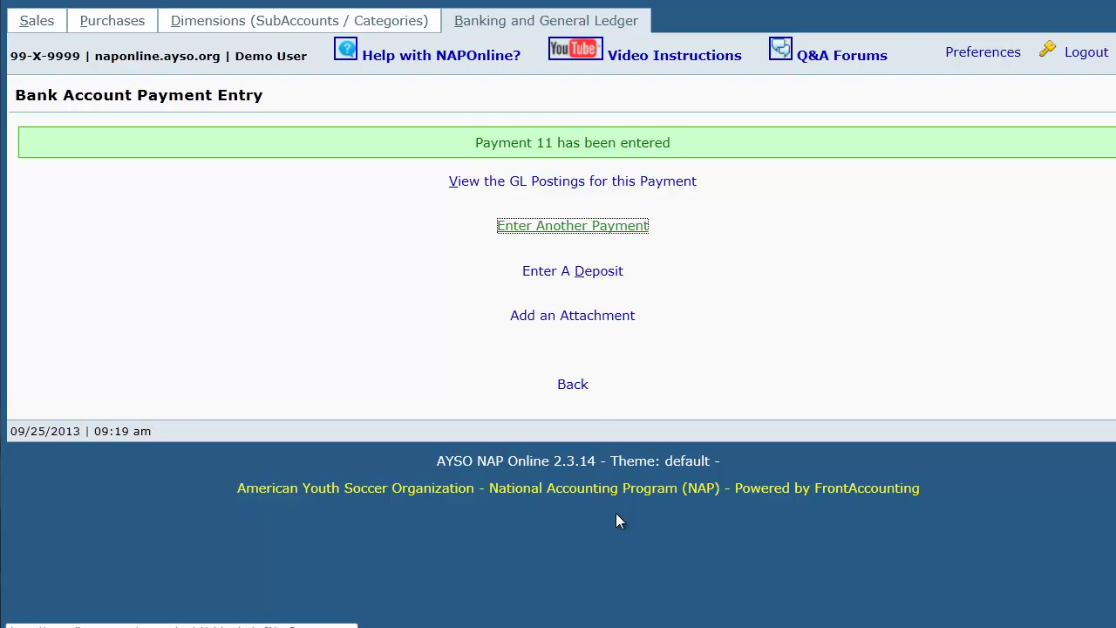
# Step: Open the Journal Inquiry for transaction search and set its start date to 07/25/2013
pyautogui.click(505, 33)
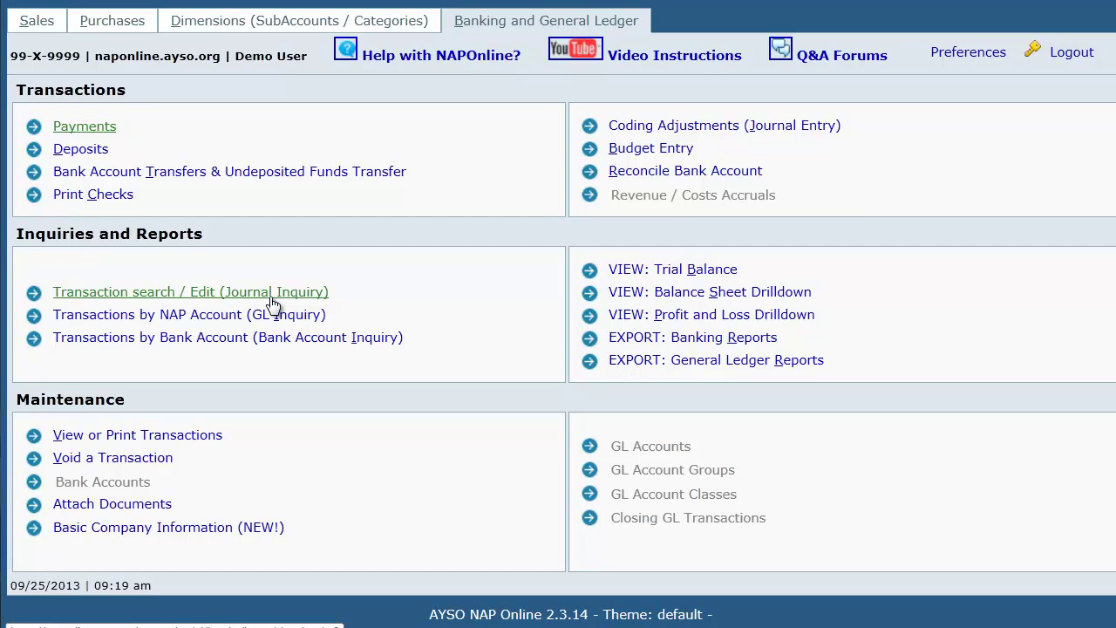
pyautogui.click(271, 298)
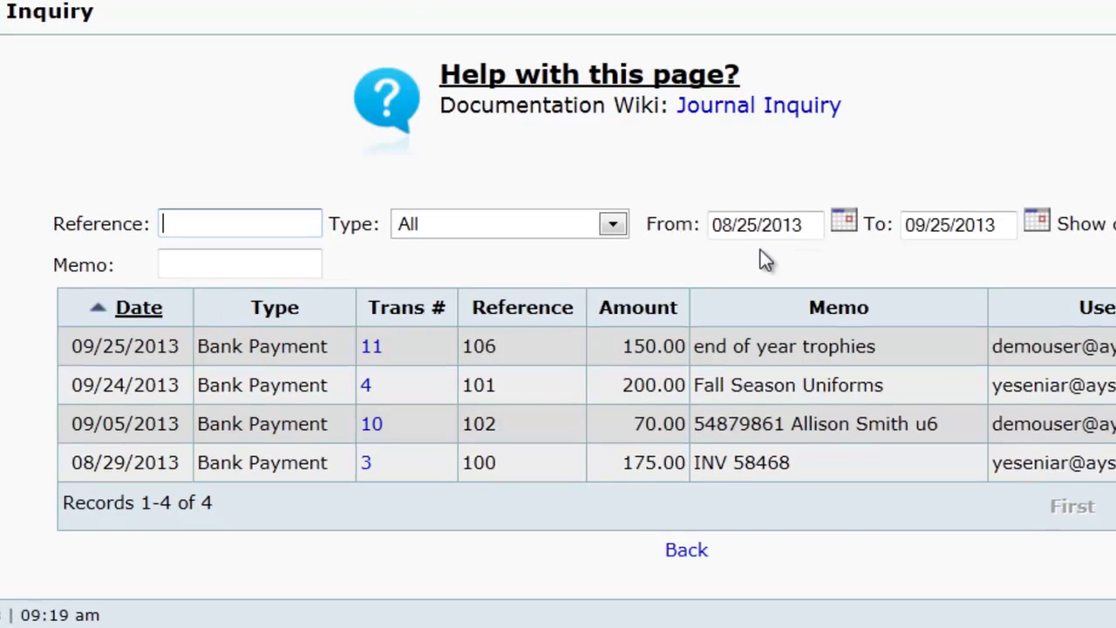
pyautogui.click(731, 227)
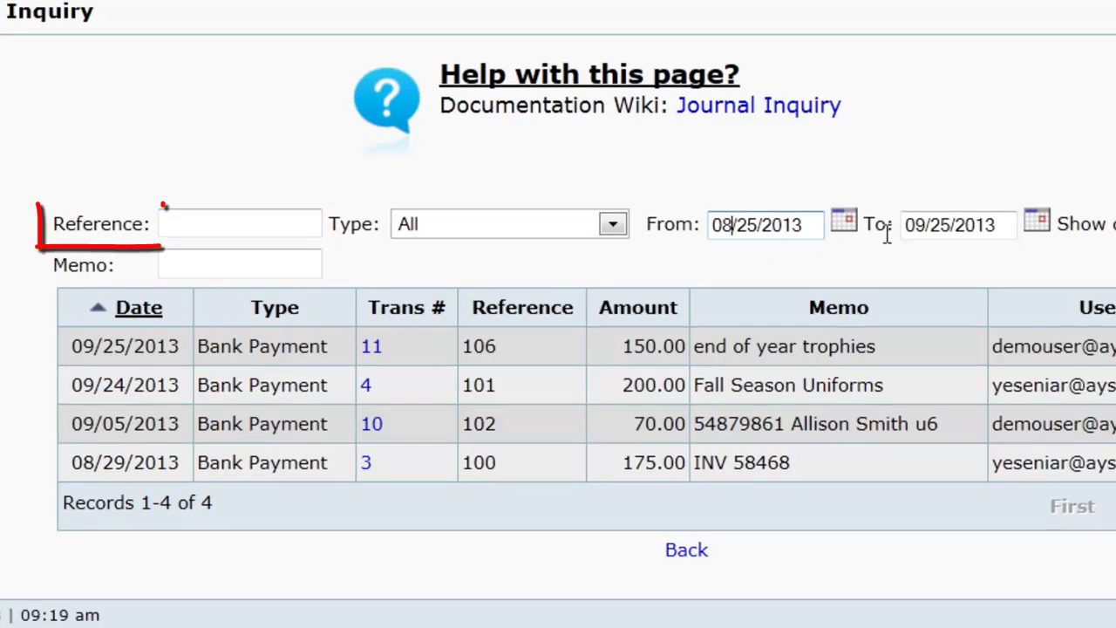
pyautogui.press('BackSpace')
pyautogui.write('7')
pyautogui.click(859, 255)
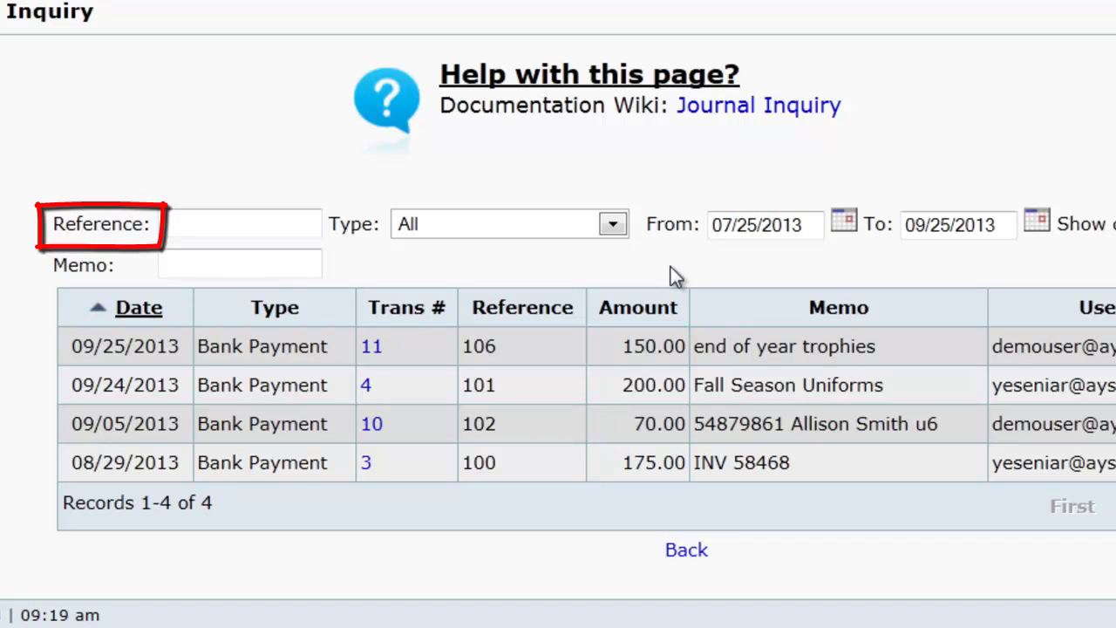
pyautogui.click(612, 226)
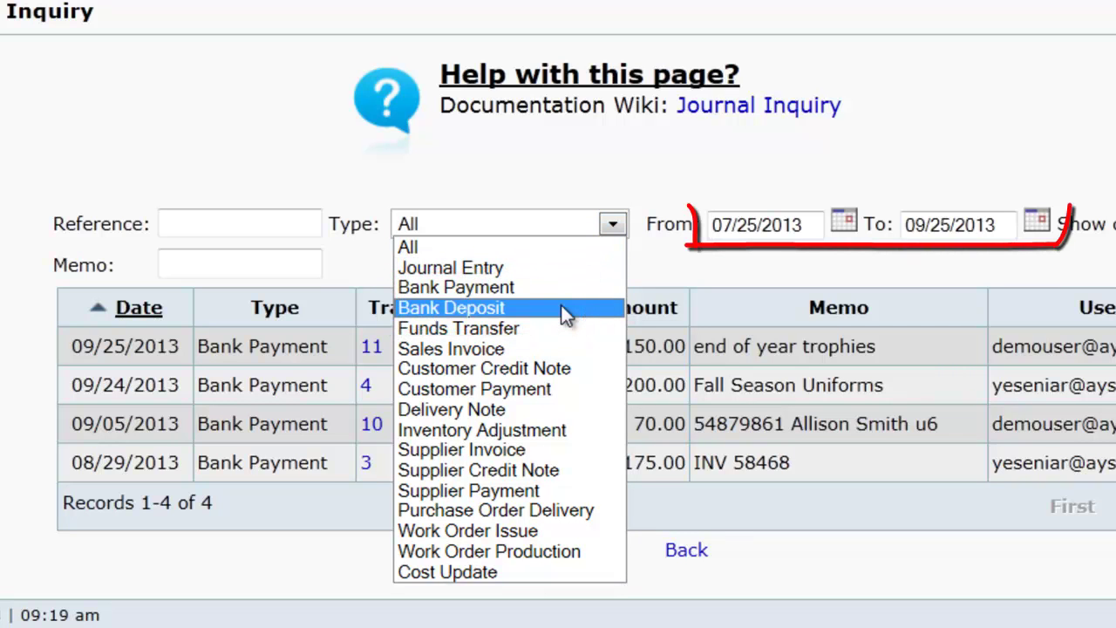
pyautogui.click(728, 267)
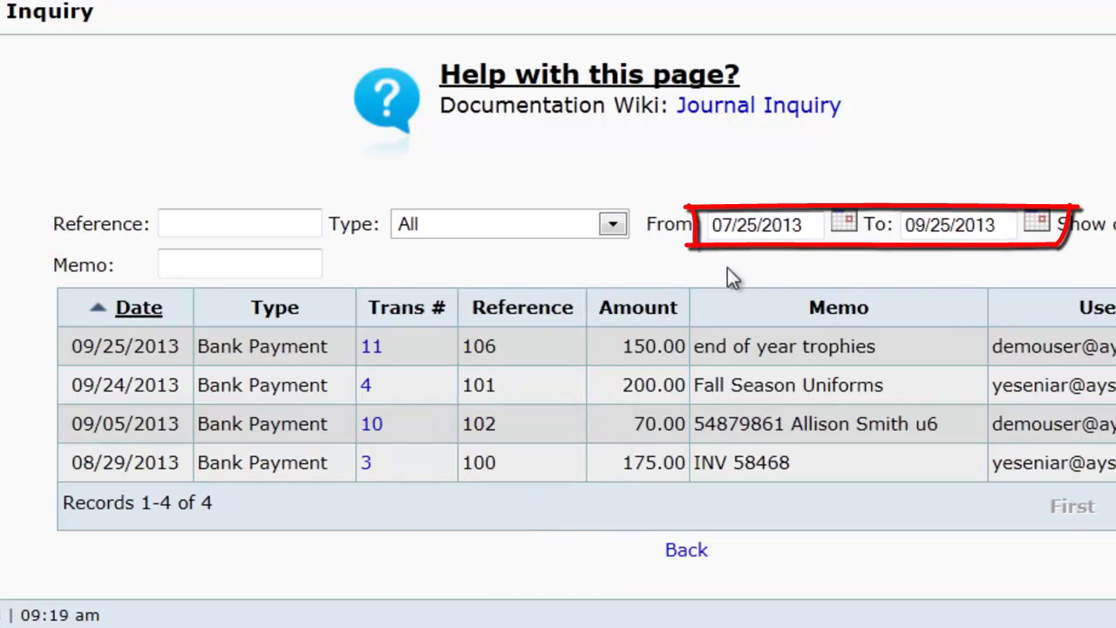
pyautogui.click(843, 227)
pyautogui.click(909, 448)
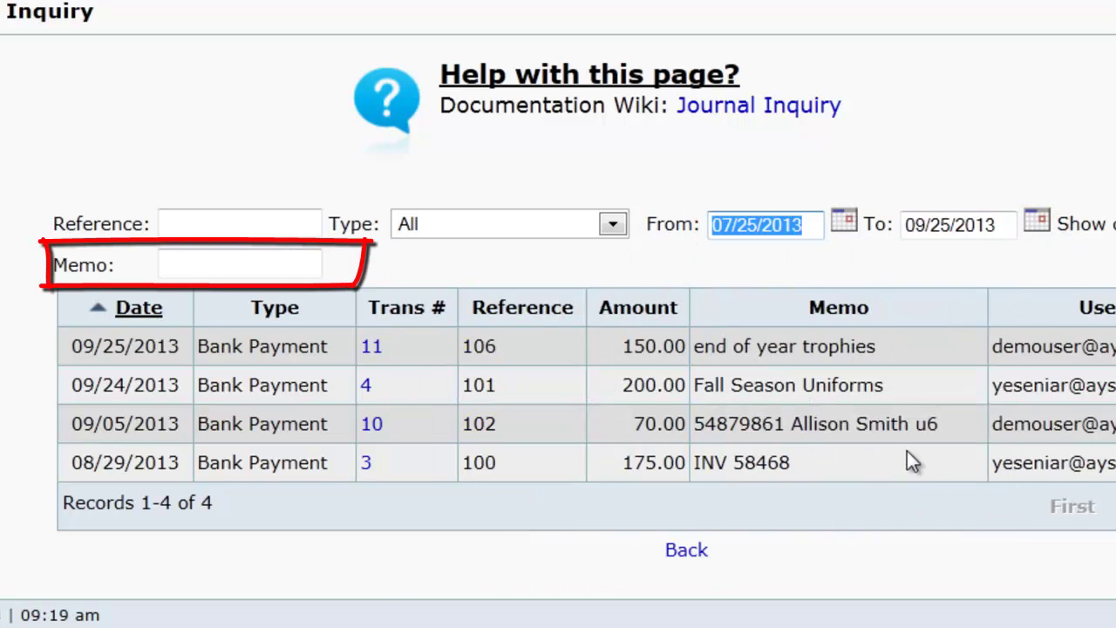
# Step: Search the journal for the memo "trophies" and open the matching bank payment for editing
pyautogui.click(266, 264)
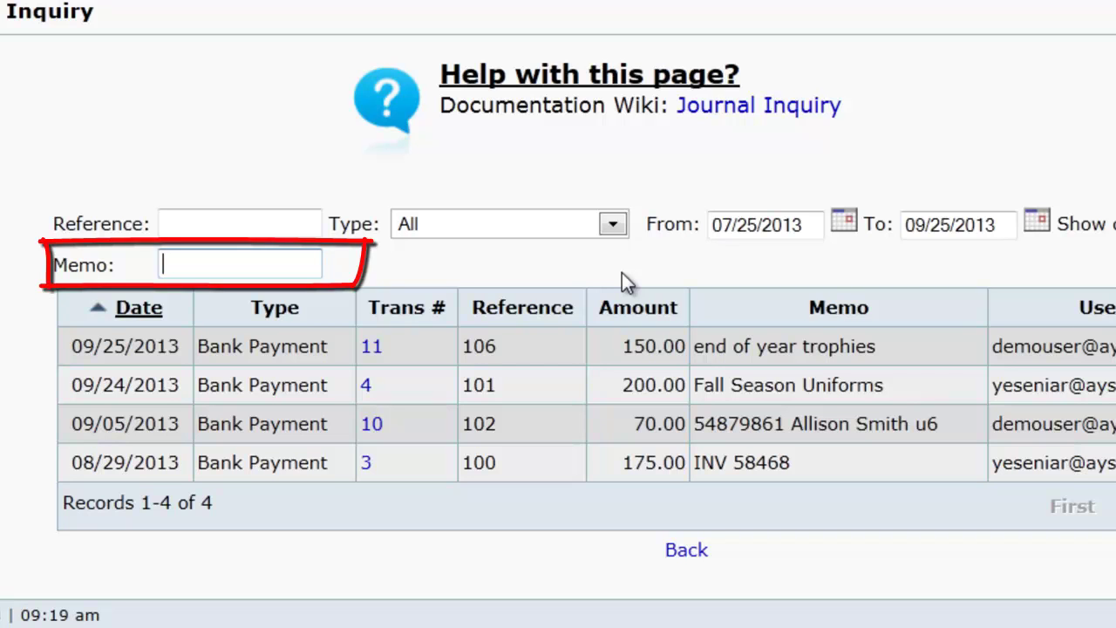
pyautogui.write('trophies')
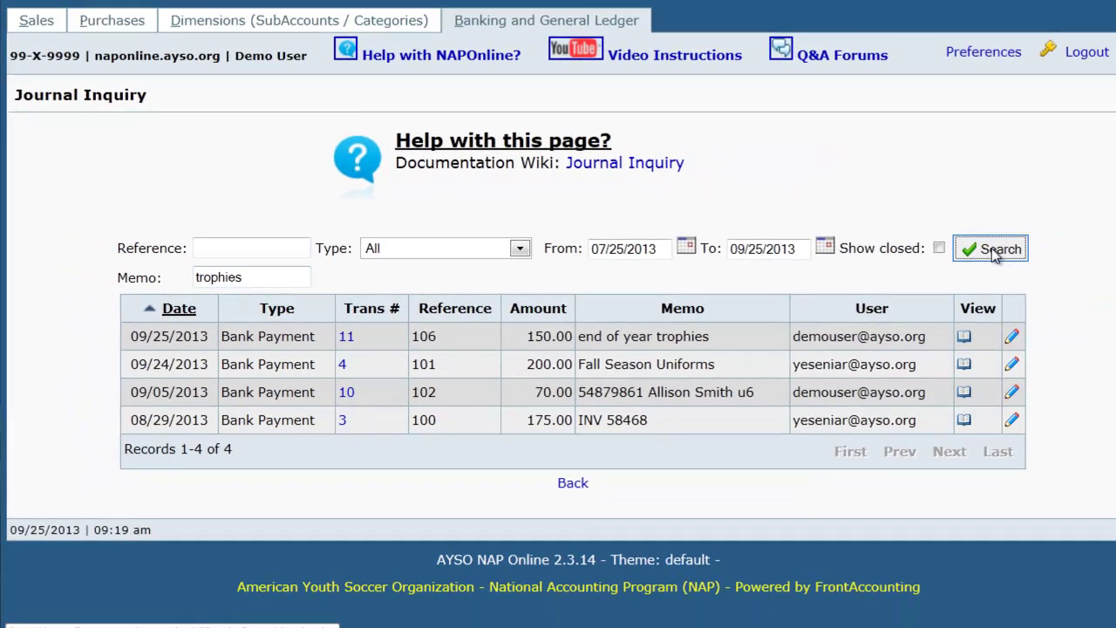
pyautogui.click(993, 250)
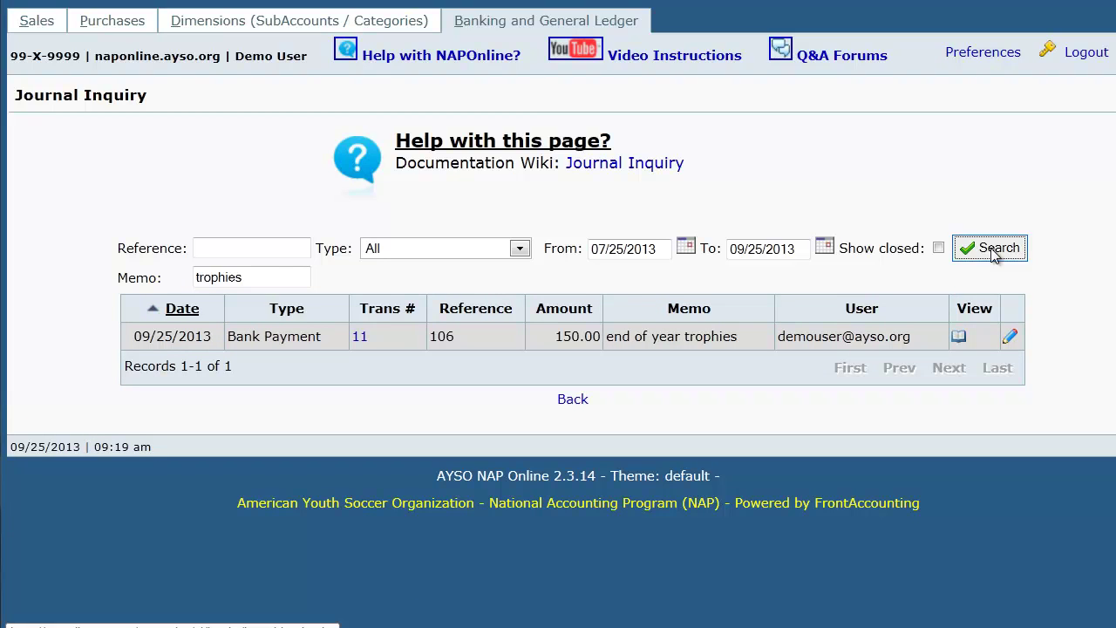
pyautogui.click(1011, 342)
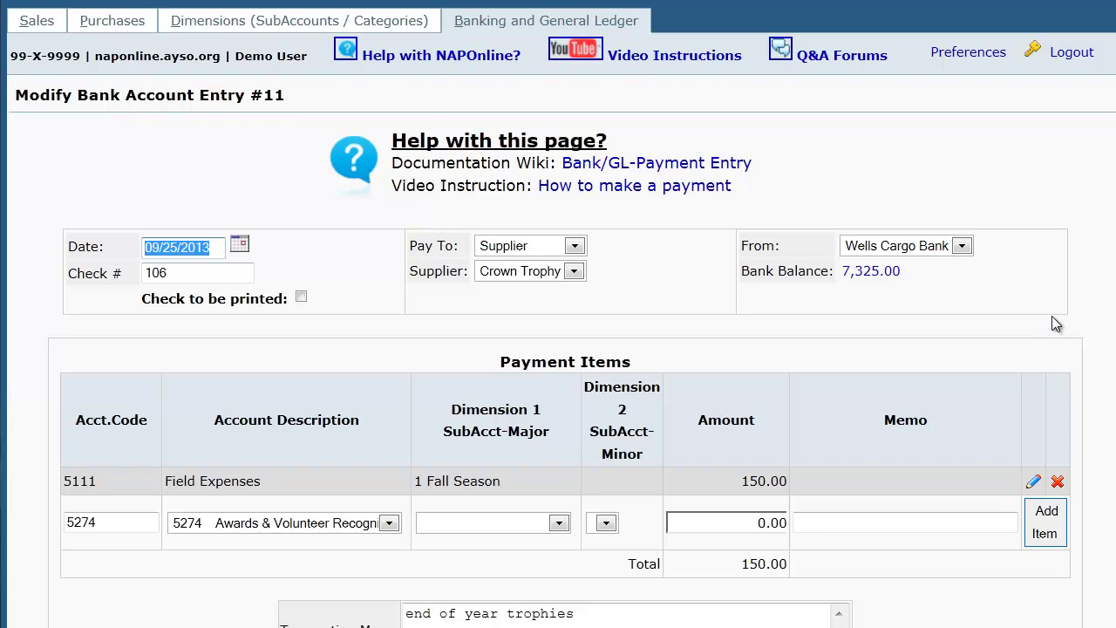
# Step: Recode the Field Expenses payment item to account 5274 Awards & Volunteer Recognition and process the modified payment
pyautogui.click(1033, 485)
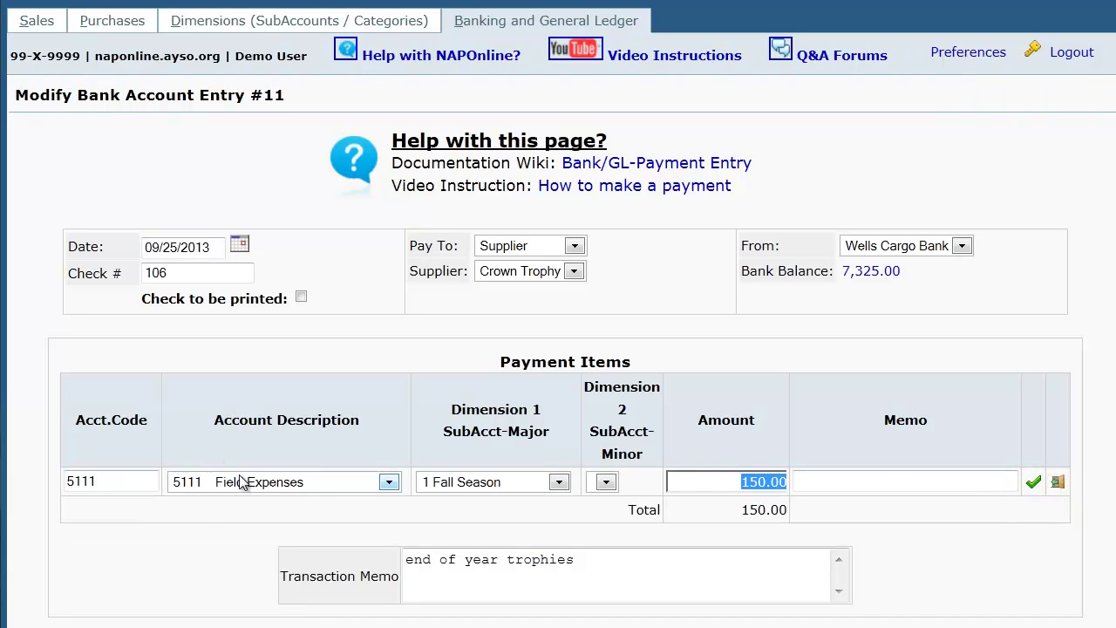
pyautogui.doubleClick(115, 481)
pyautogui.write('5274')
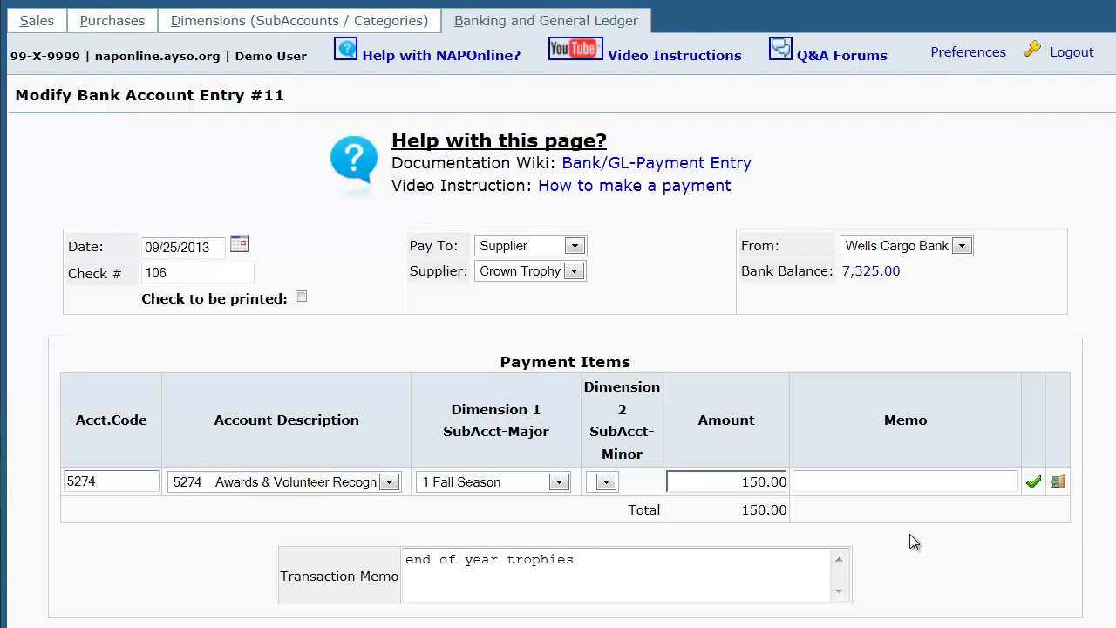
pyautogui.scroll(-2, 912, 536)
pyautogui.click(592, 561)
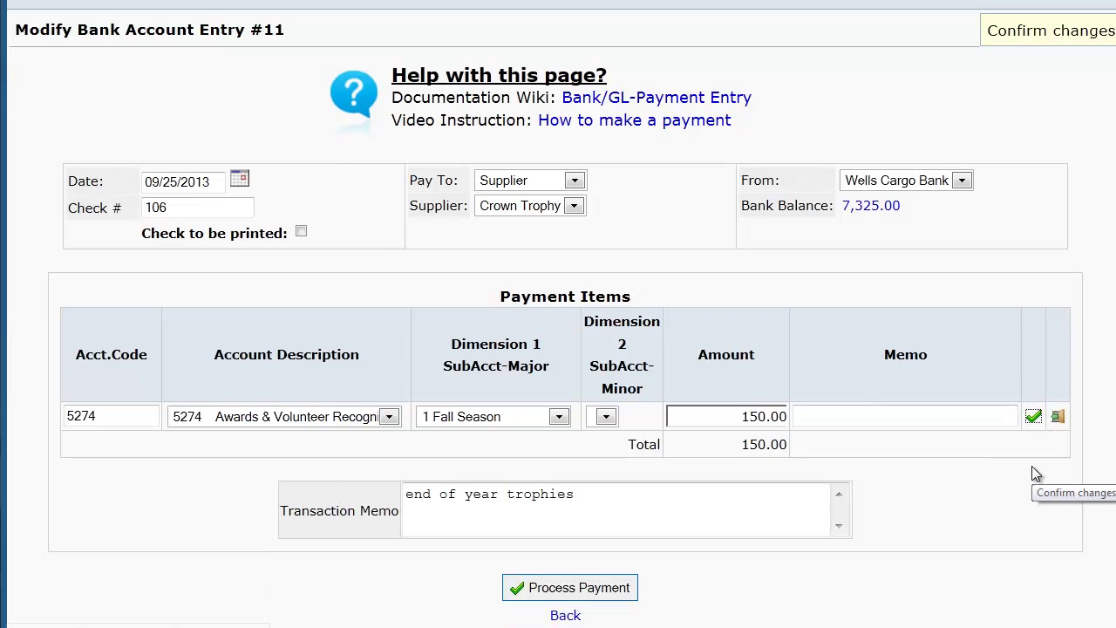
pyautogui.click(1033, 463)
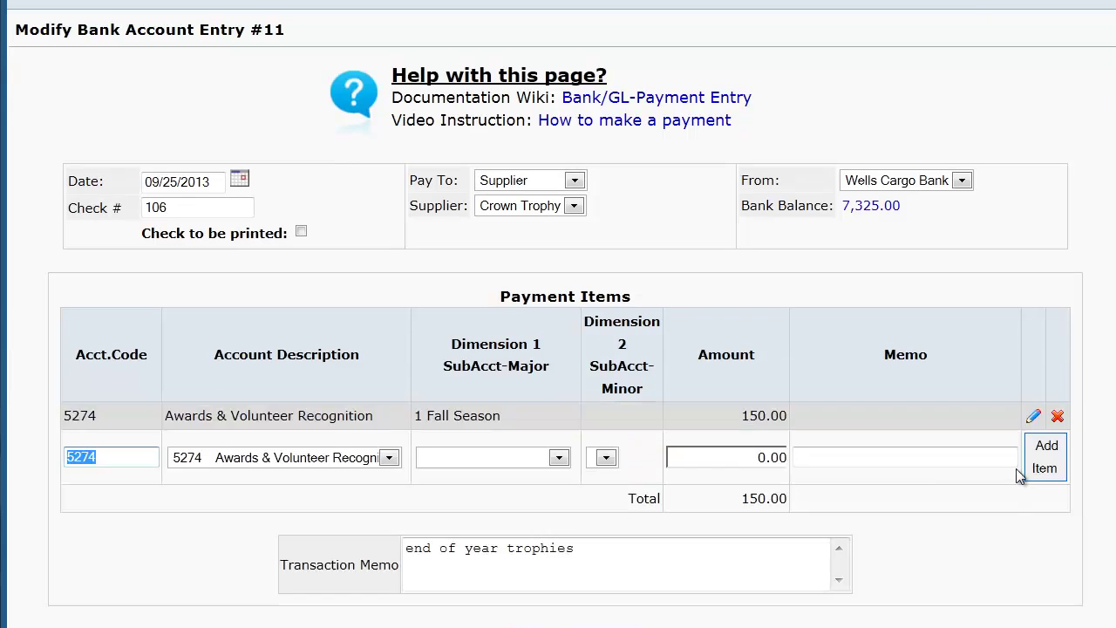
pyautogui.click(573, 626)
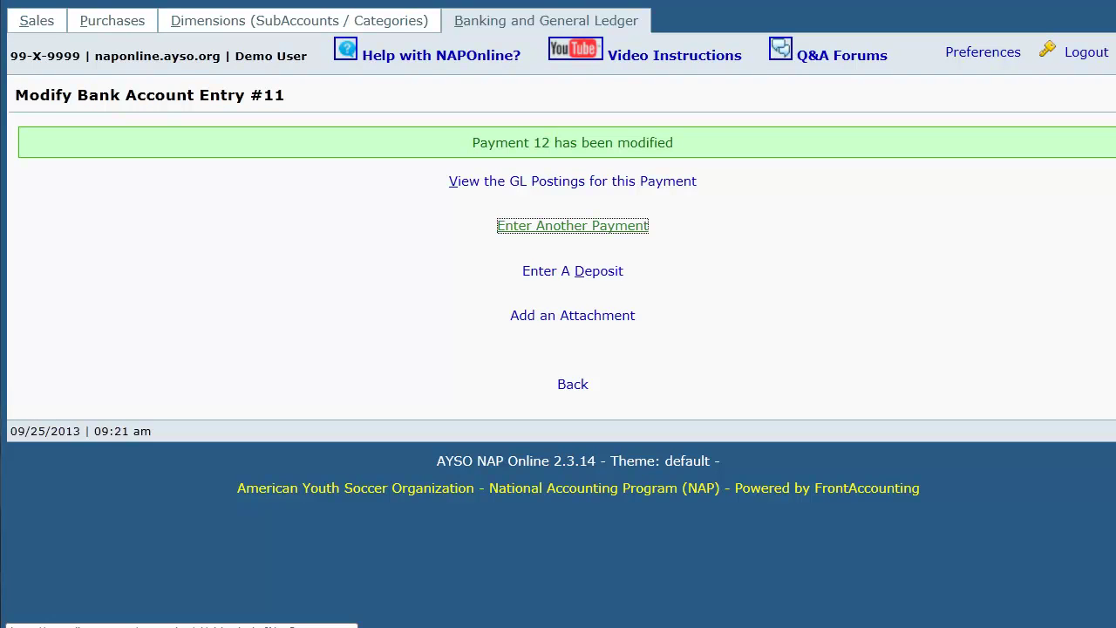
# Step: Open the bank reconciliation for the Wells Cargo Bank account and review its listed transactions
pyautogui.click(514, 26)
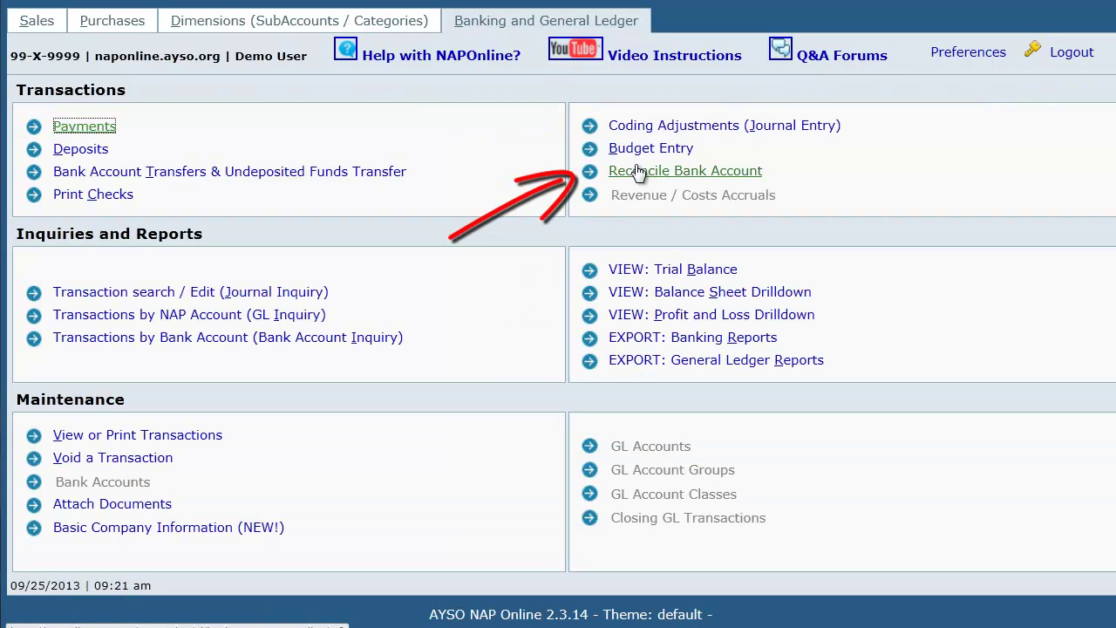
pyautogui.click(668, 175)
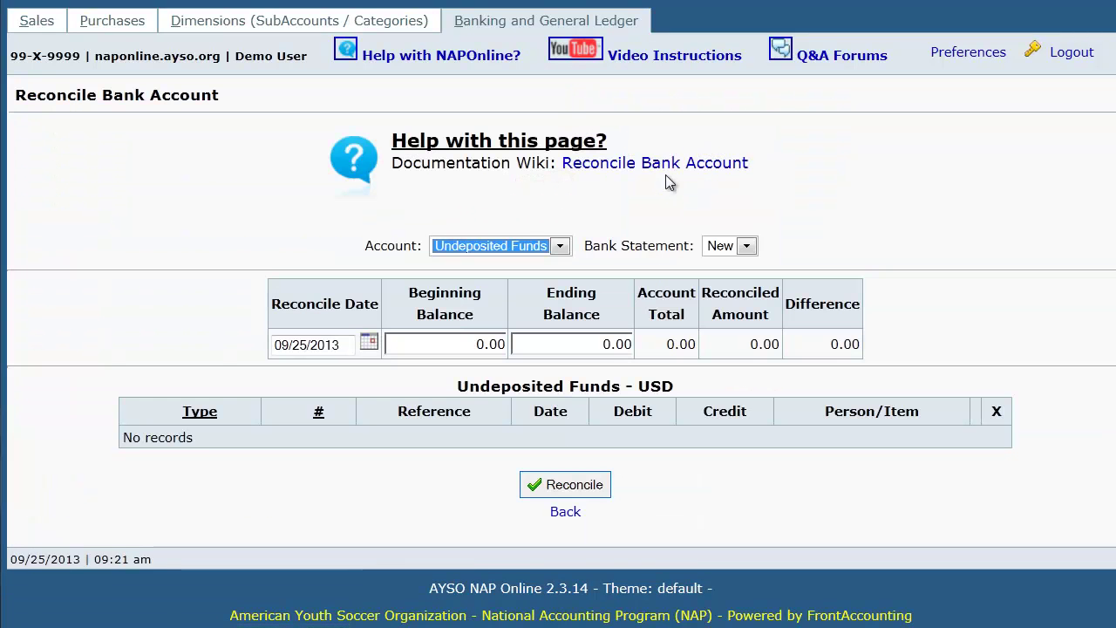
pyautogui.click(563, 246)
pyautogui.click(516, 275)
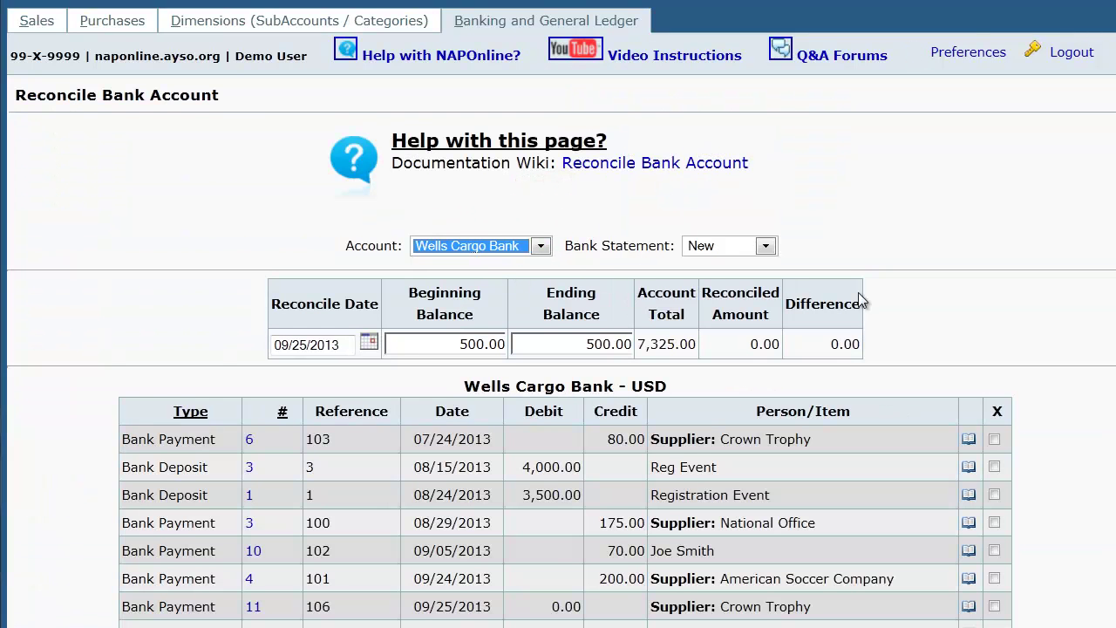
pyautogui.scroll(-2, 966, 316)
pyautogui.scroll(-2, 994, 321)
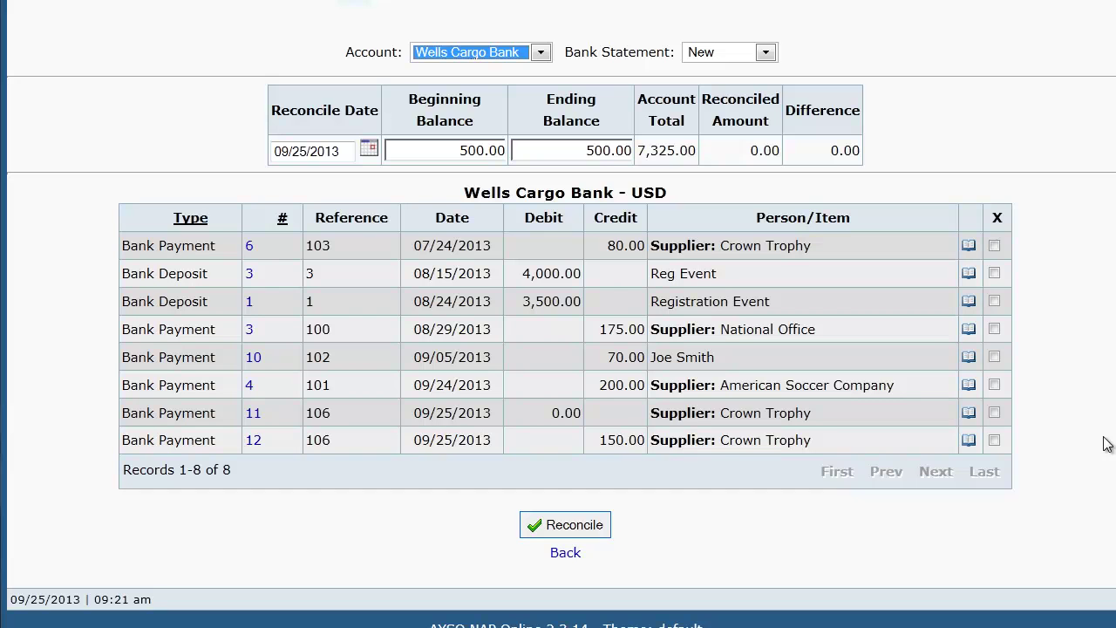
pyautogui.scroll(3, 1106, 445)
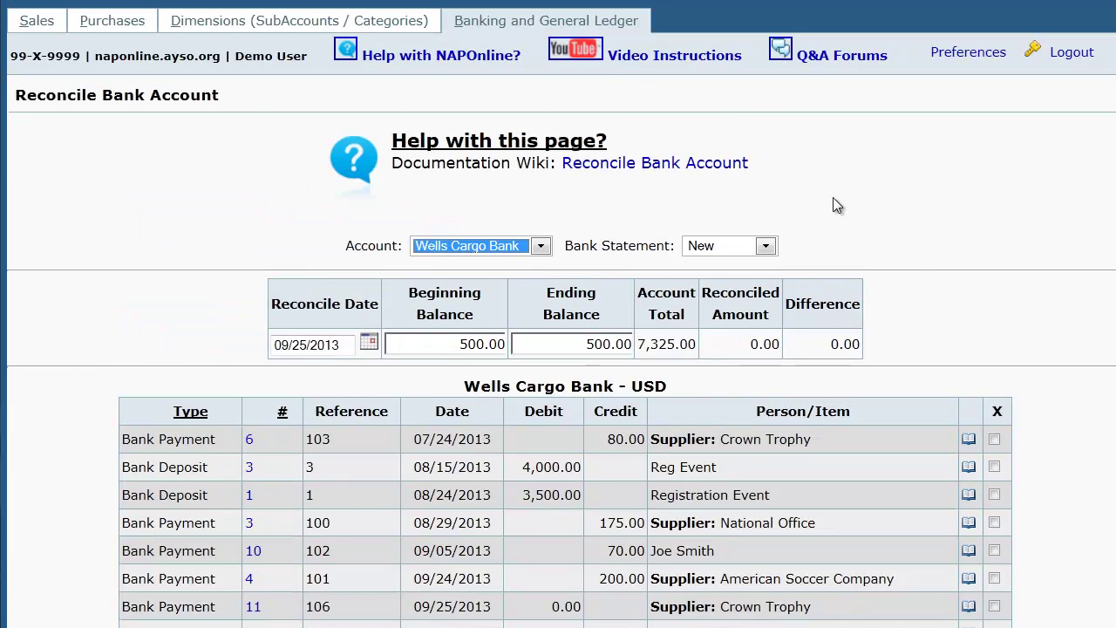
# Step: Search the Journal Inquiry for the transaction with reference 102
pyautogui.click(506, 23)
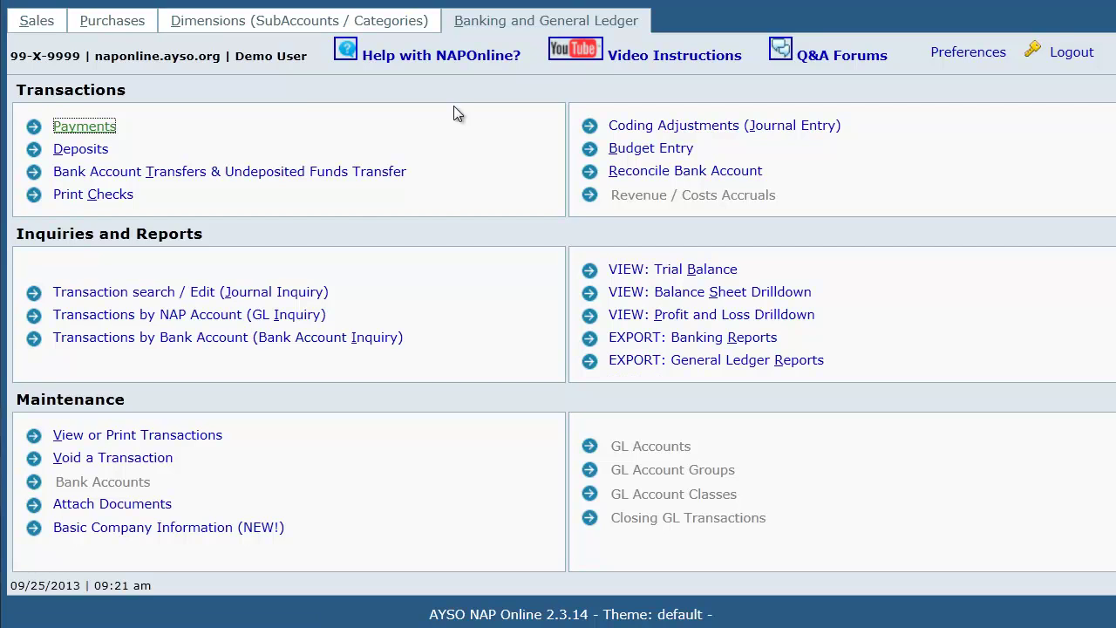
pyautogui.click(265, 298)
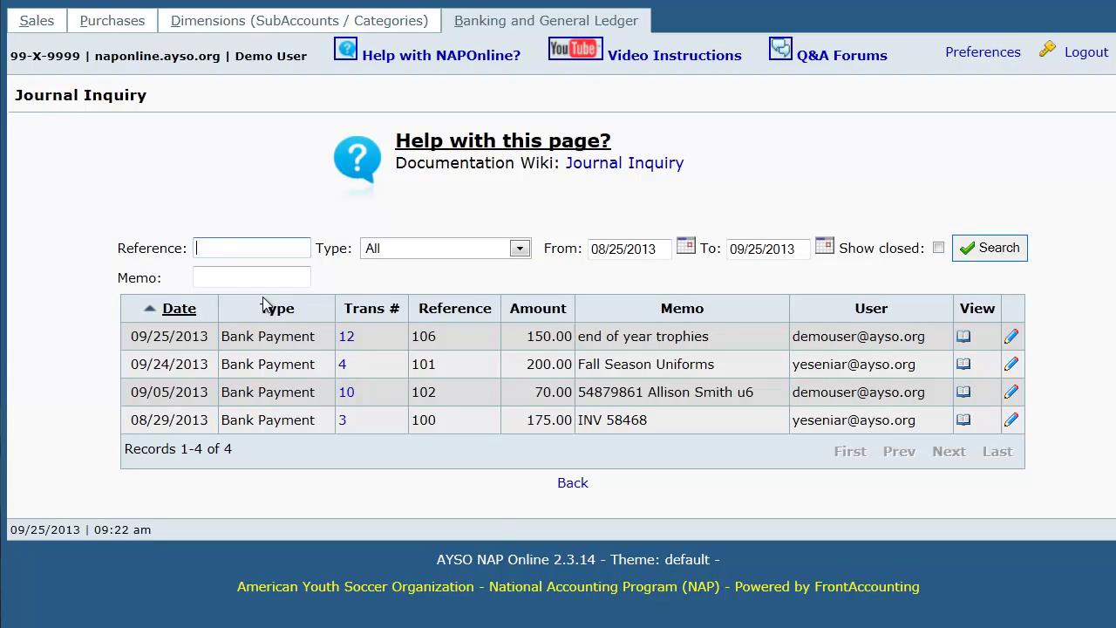
pyautogui.write('102')
pyautogui.click(969, 254)
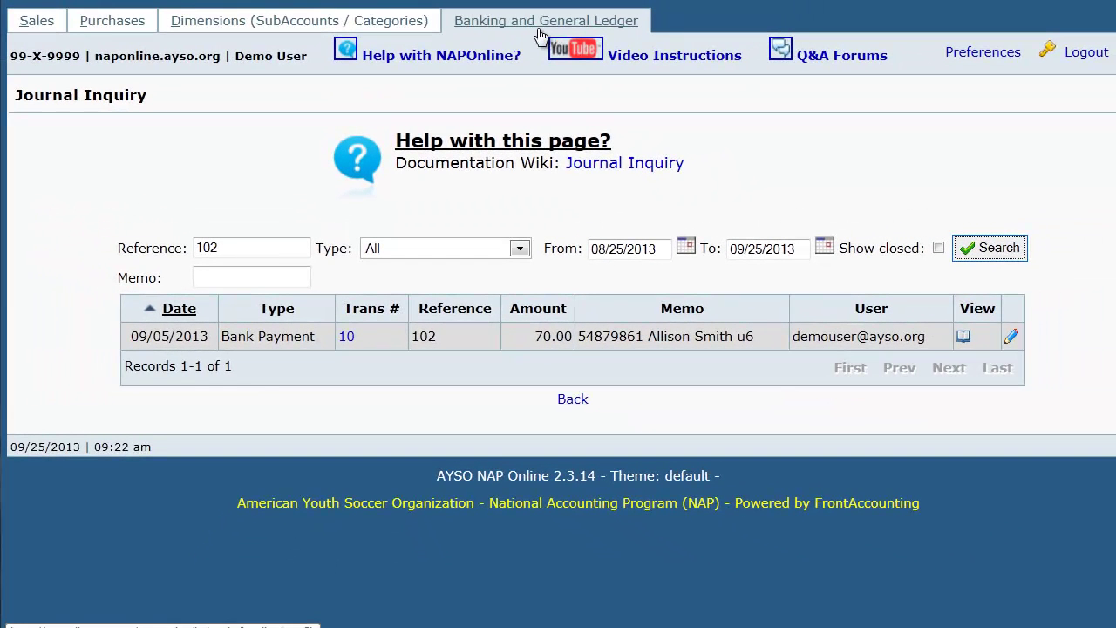
# Step: Open the page for voiding transactions and search the bank payments starting from number 10
pyautogui.click(542, 26)
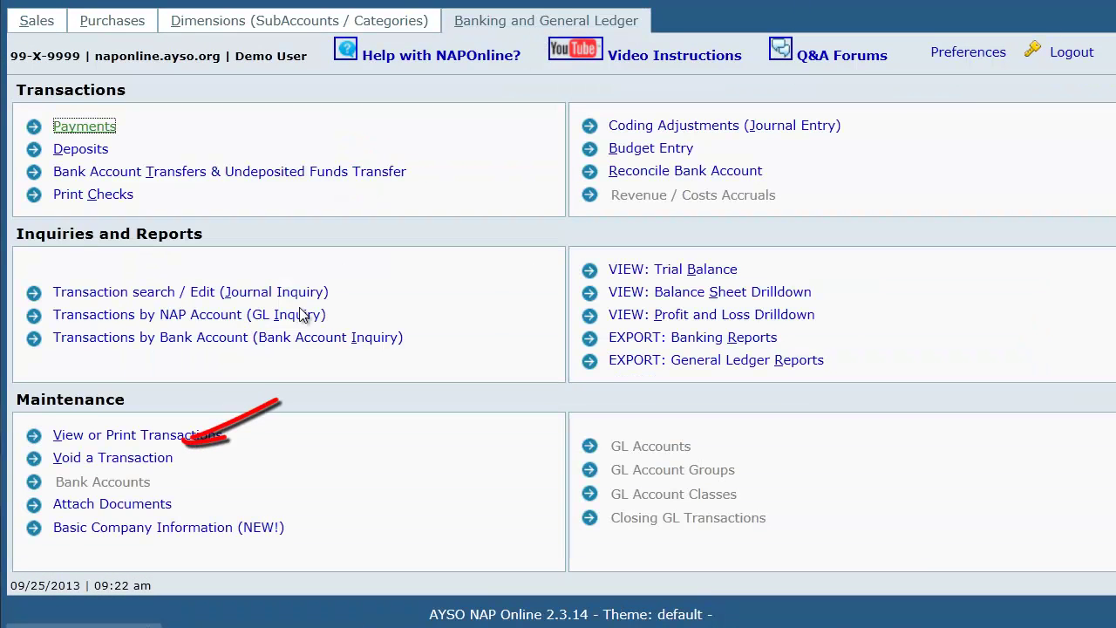
pyautogui.click(111, 459)
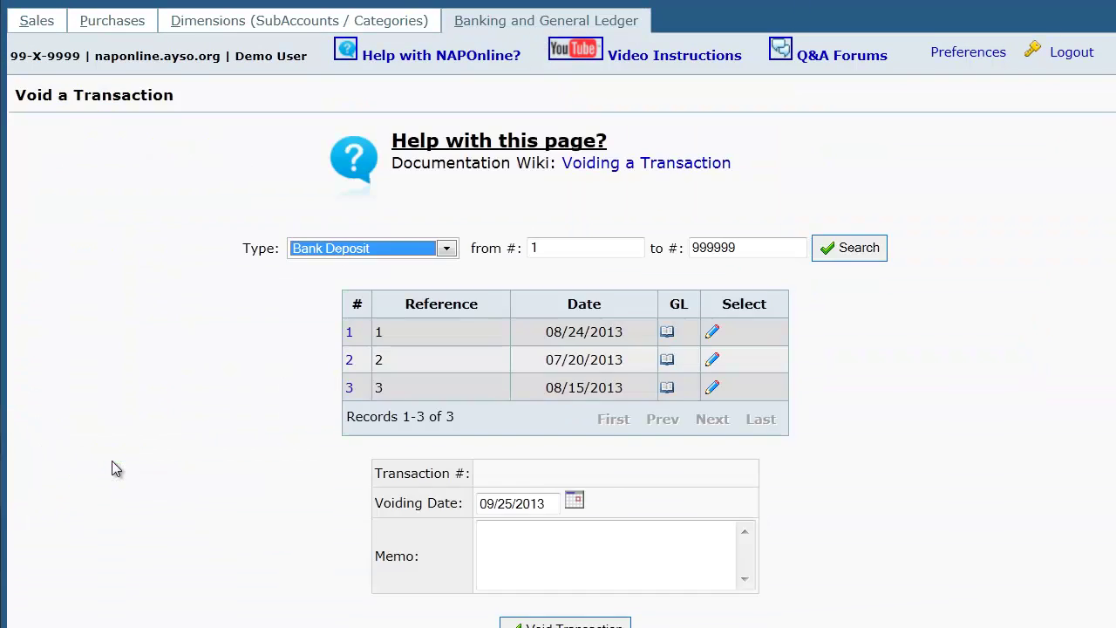
pyautogui.click(406, 232)
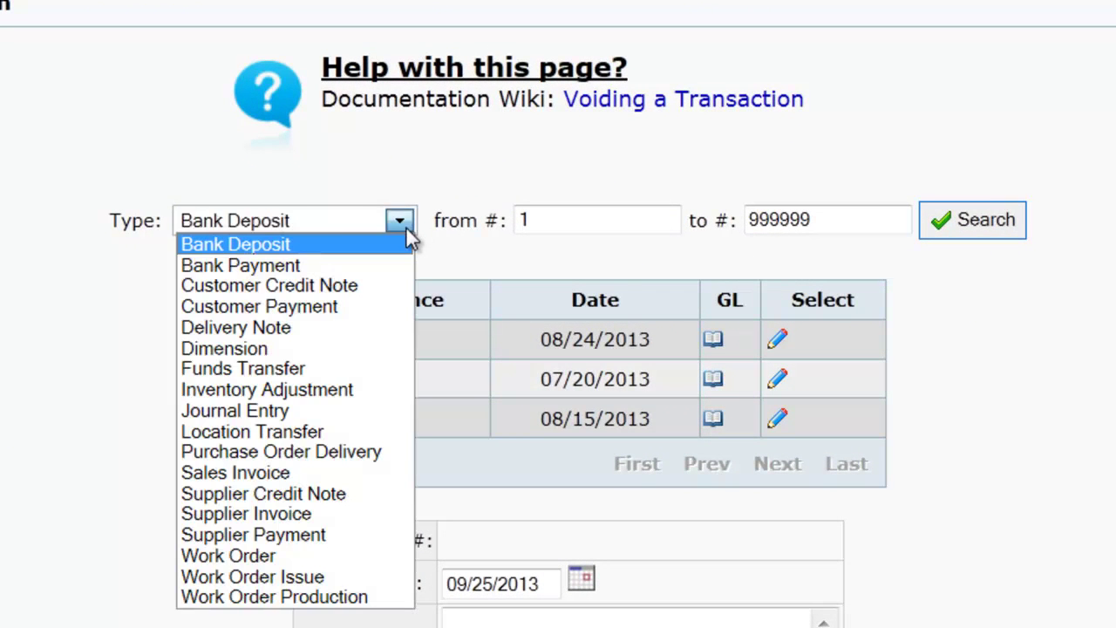
pyautogui.click(361, 267)
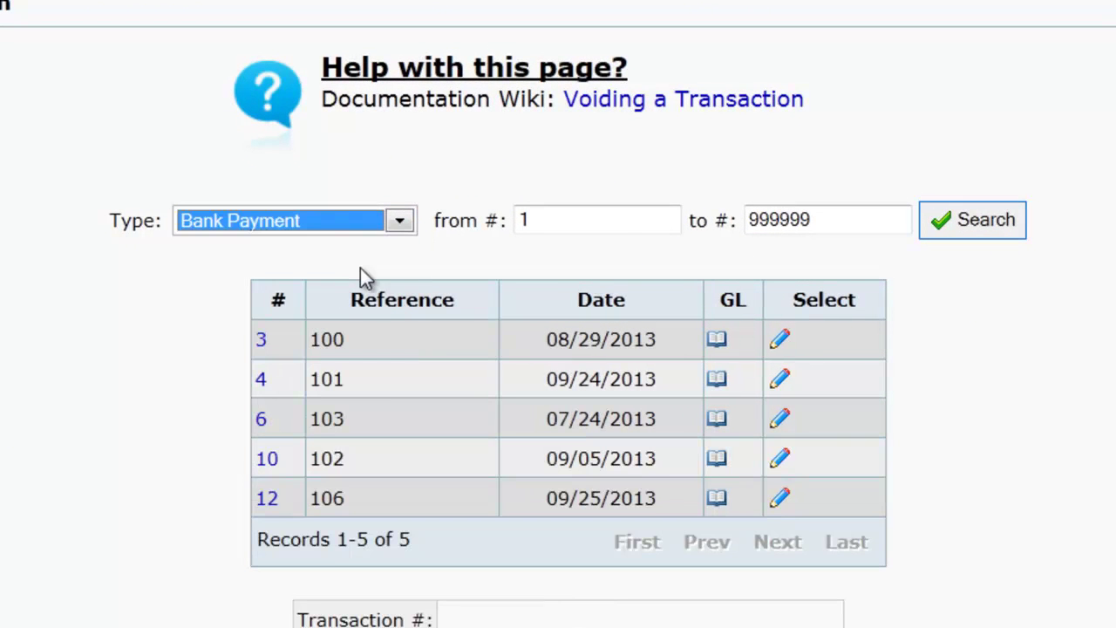
pyautogui.click(623, 226)
pyautogui.write('0')
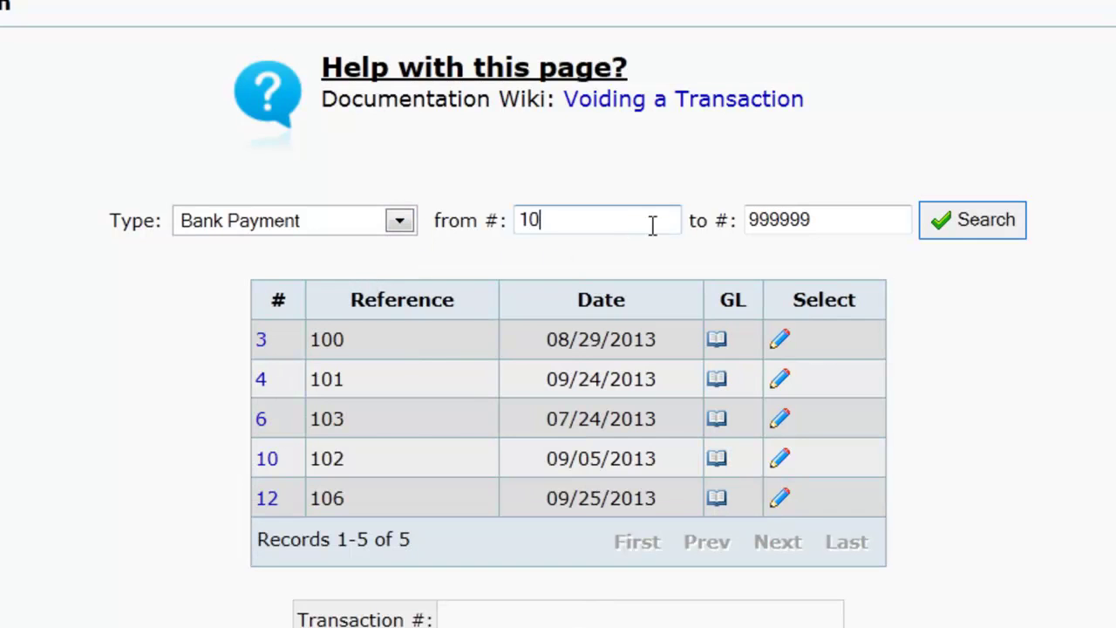
pyautogui.click(970, 223)
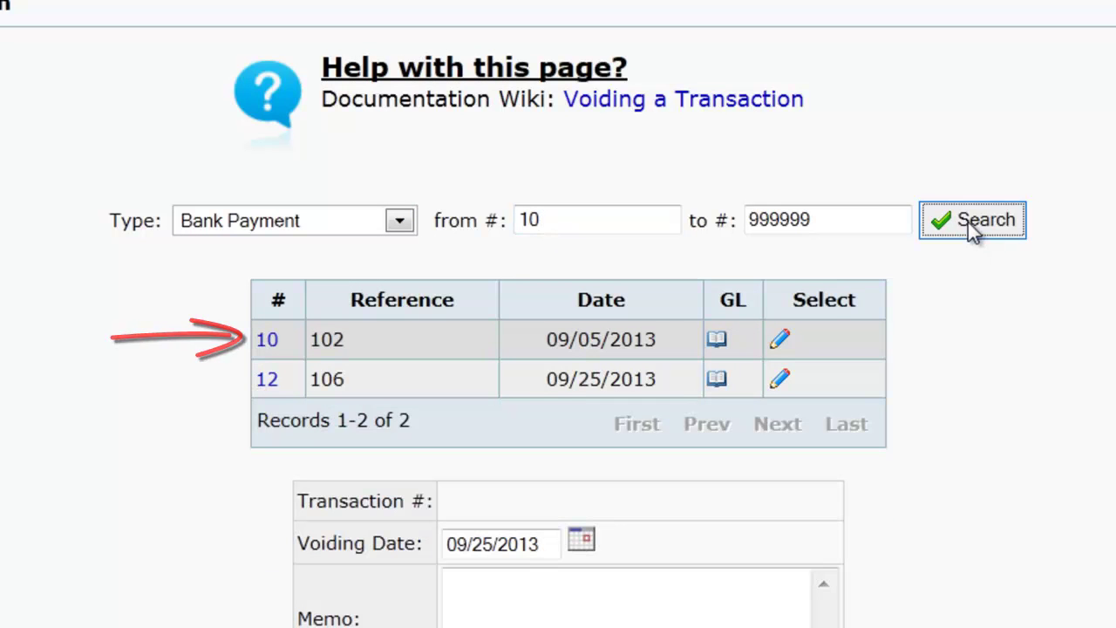
# Step: Void bank payment 10 with reference 102, keeping the voiding date 09/25/2013, and confirm the voiding
pyautogui.click(784, 347)
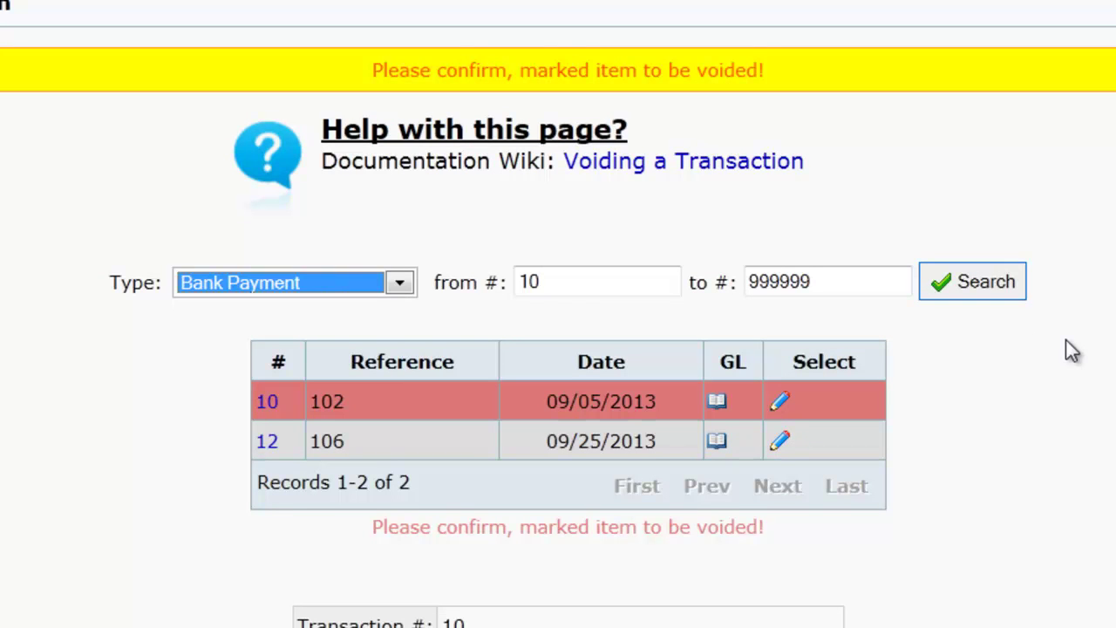
pyautogui.scroll(-3, 1073, 351)
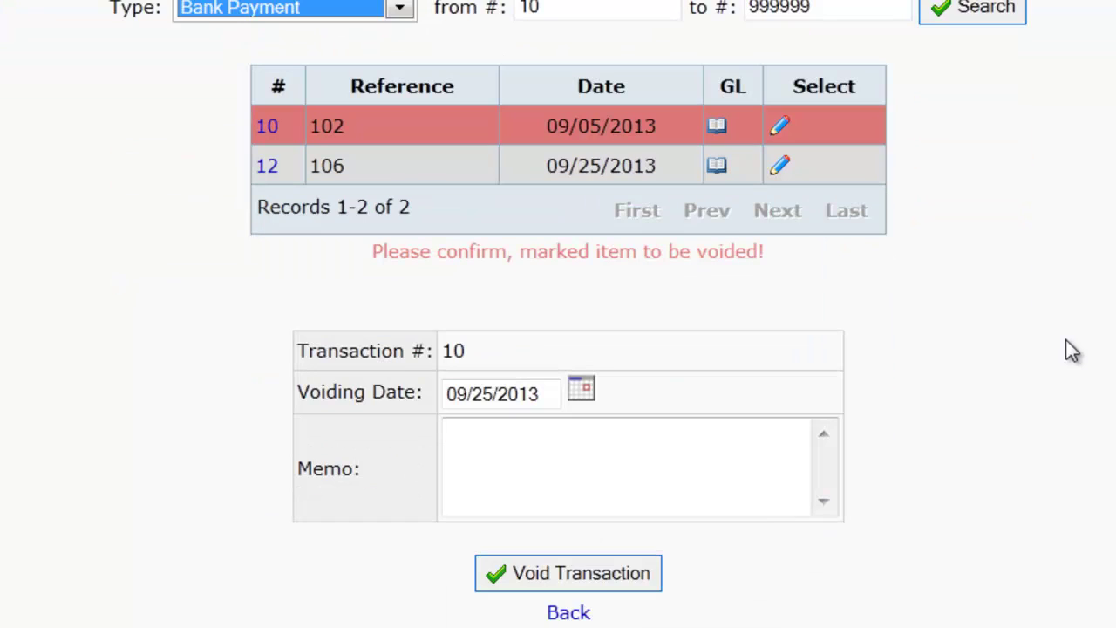
pyautogui.scroll(-1, 574, 592)
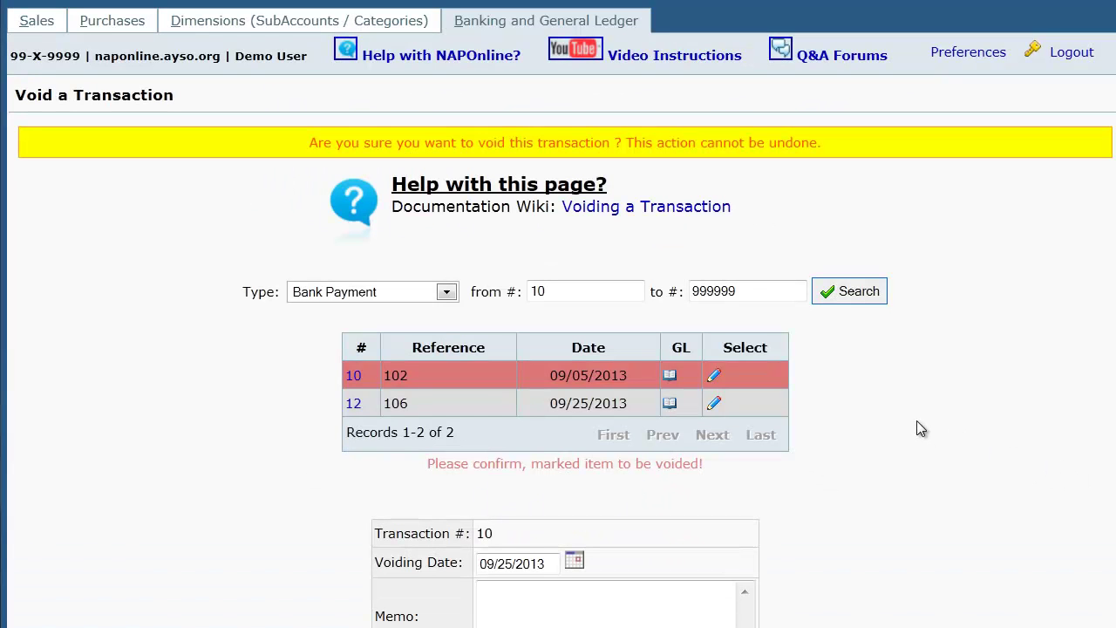
pyautogui.scroll(-1, 916, 421)
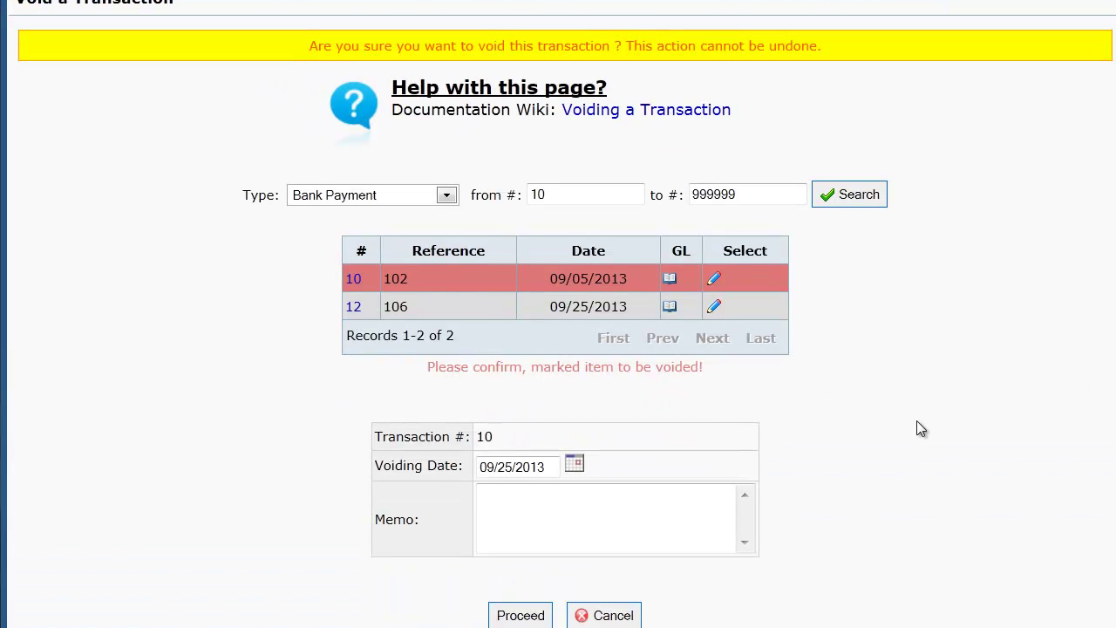
pyautogui.click(533, 608)
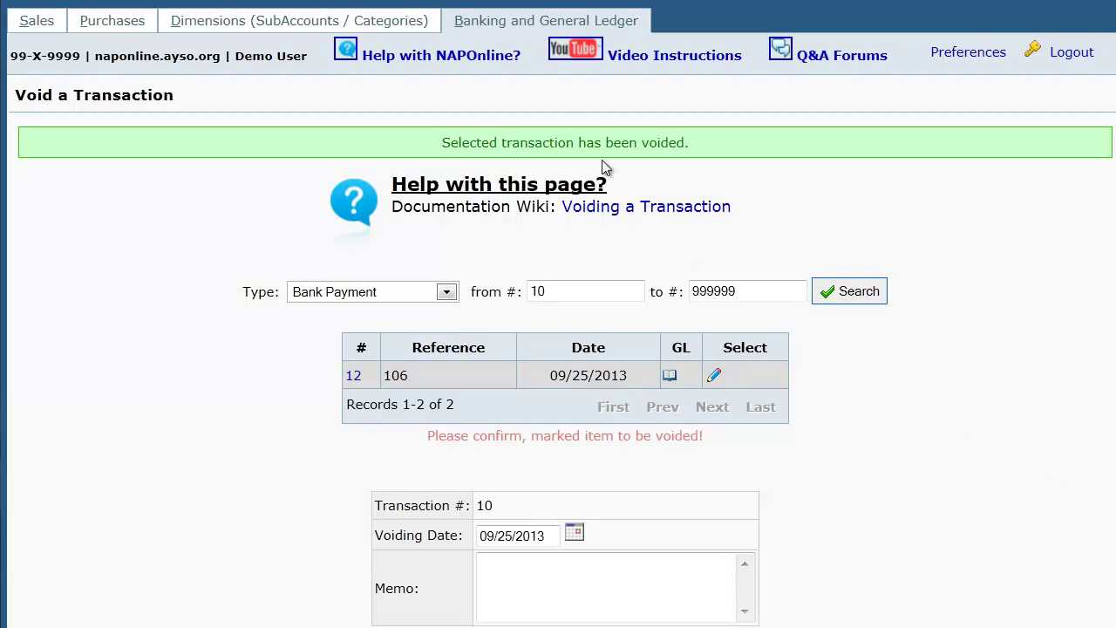
# Step: Open the bank account reconciliation and choose the Wells Cargo Bank account
pyautogui.click(518, 26)
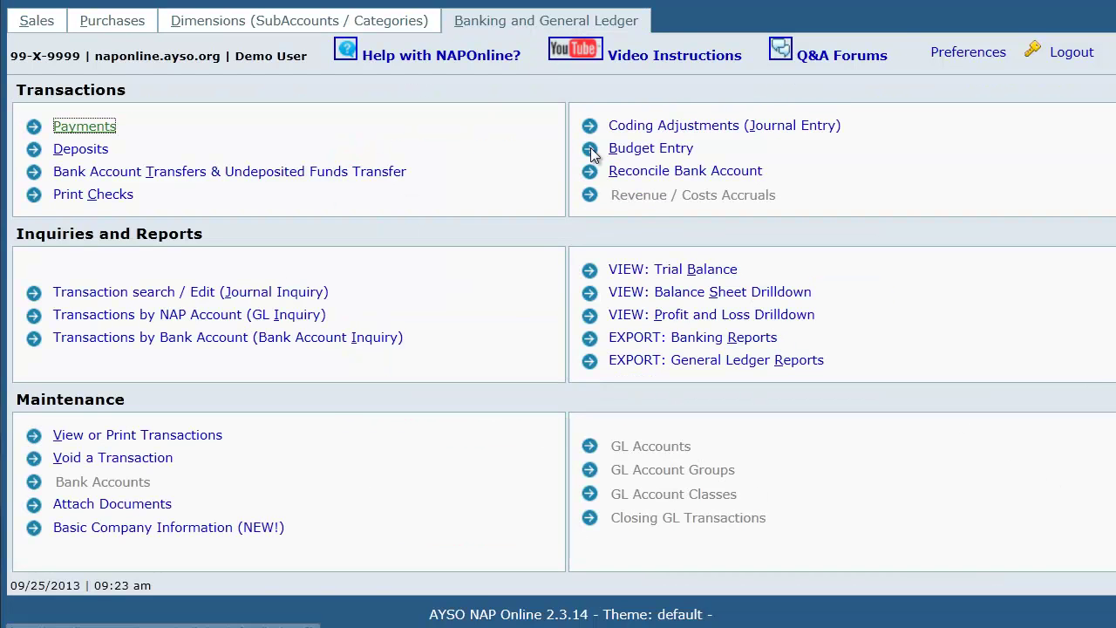
pyautogui.click(637, 173)
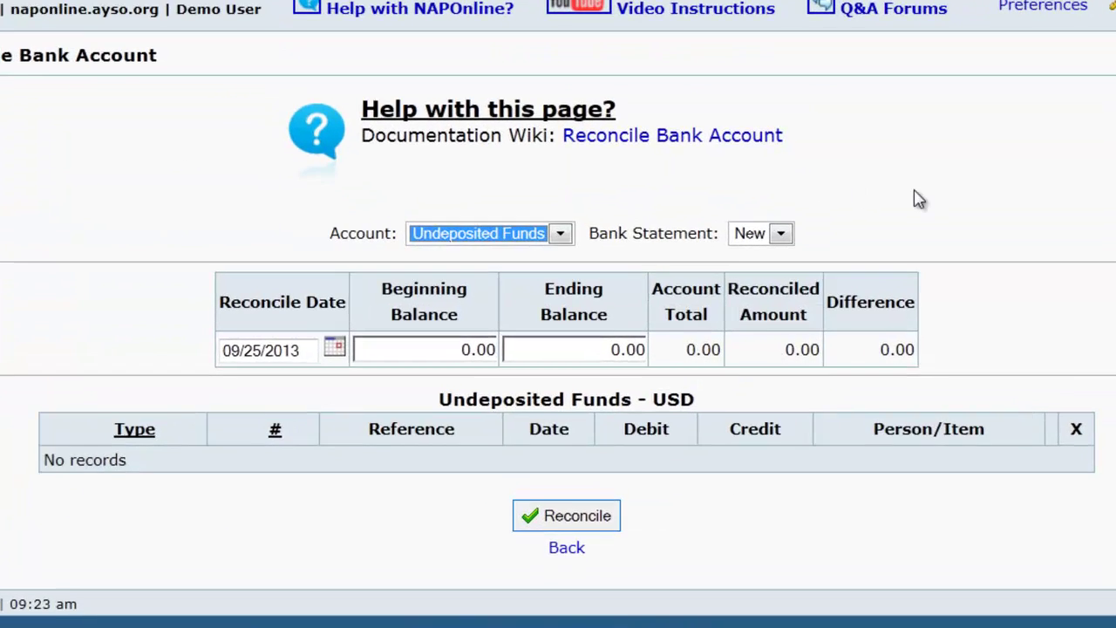
pyautogui.click(561, 232)
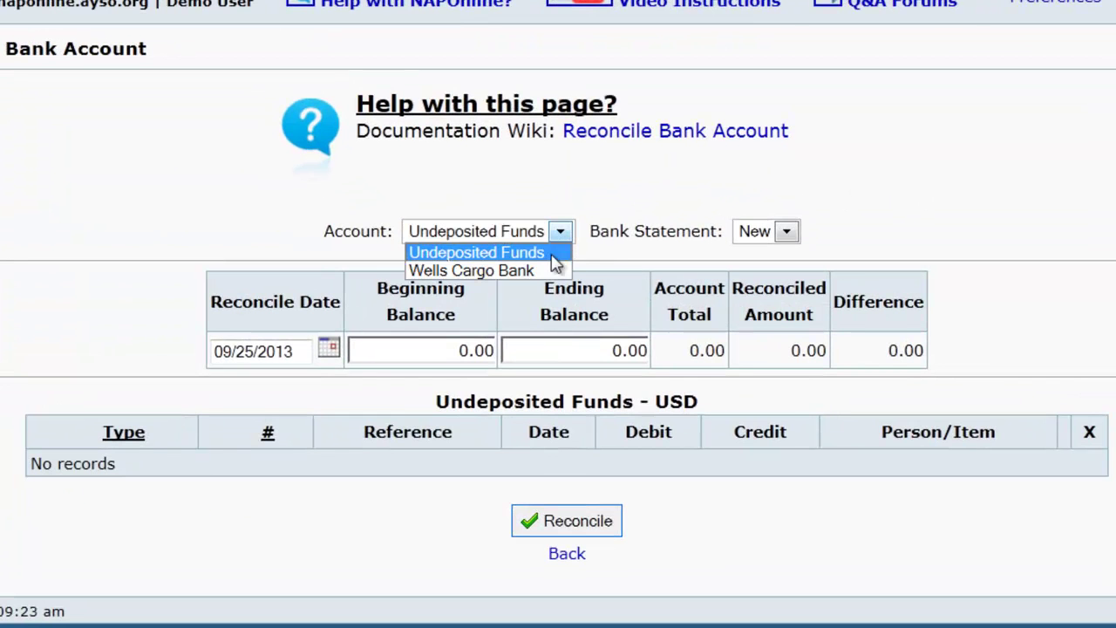
pyautogui.click(523, 272)
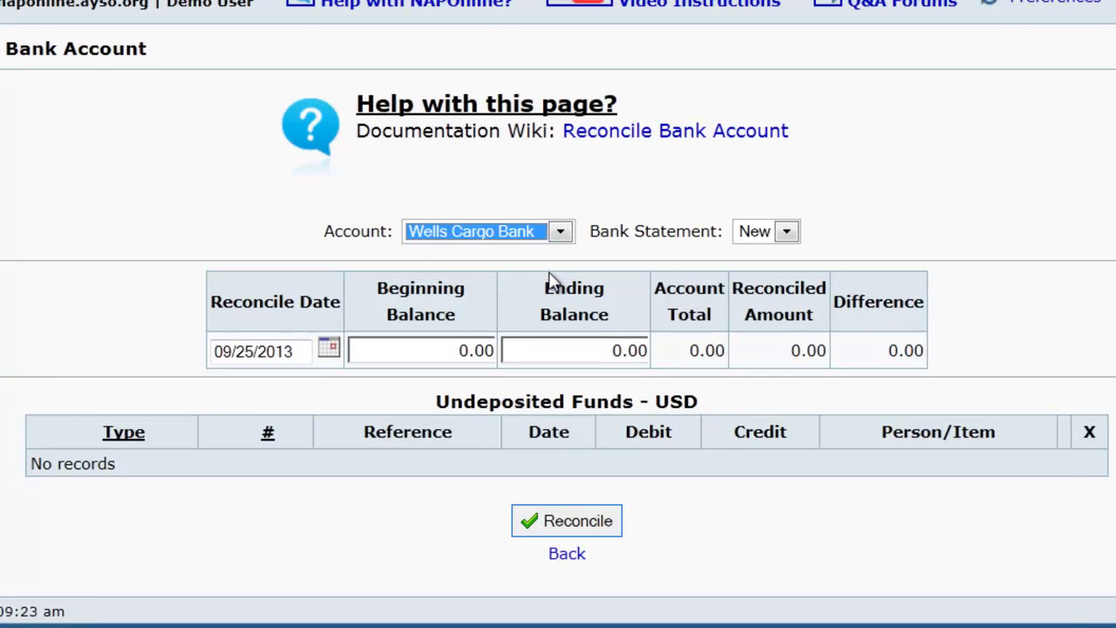
# Step: Set the reconcile date to 08/31/2013 and the ending balance to 7,745.00, keeping the beginning balance
pyautogui.click(329, 350)
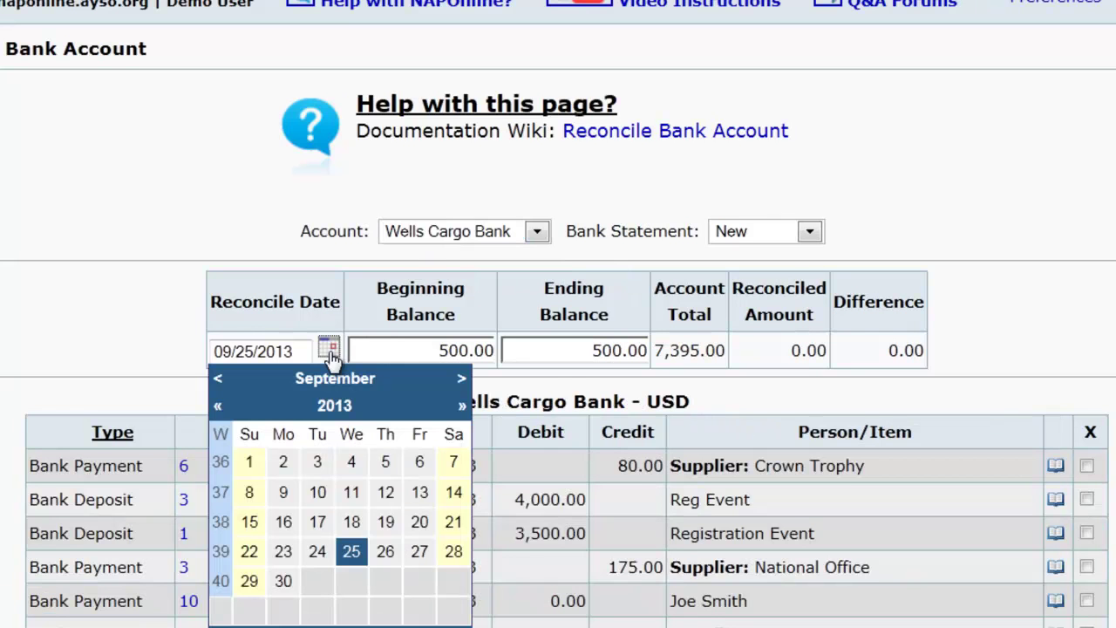
pyautogui.click(218, 382)
pyautogui.click(453, 582)
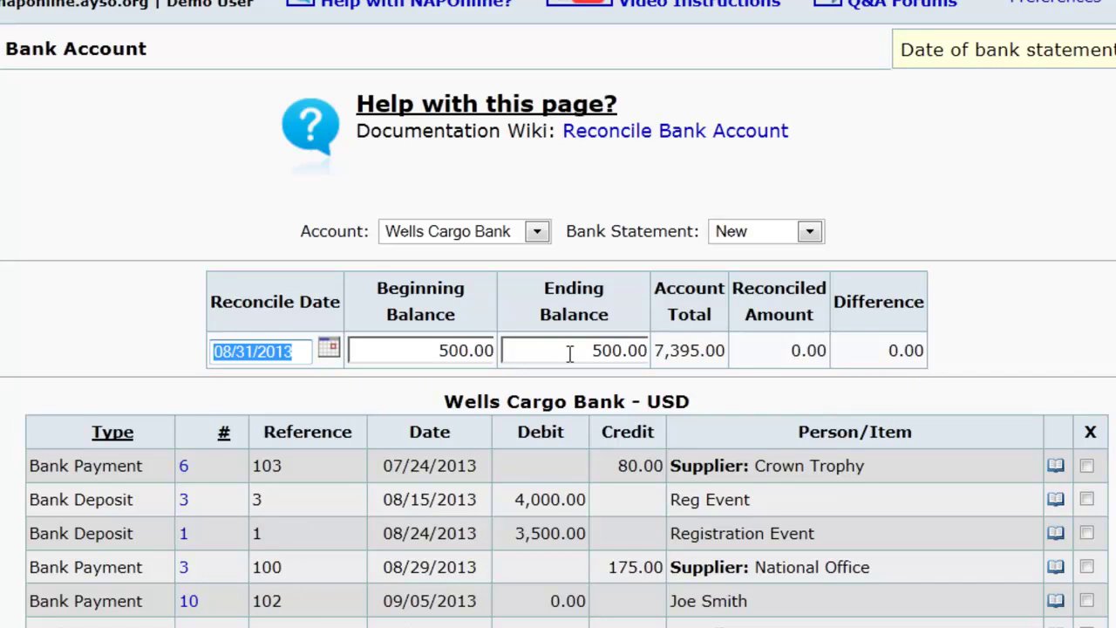
pyautogui.press('Tab')
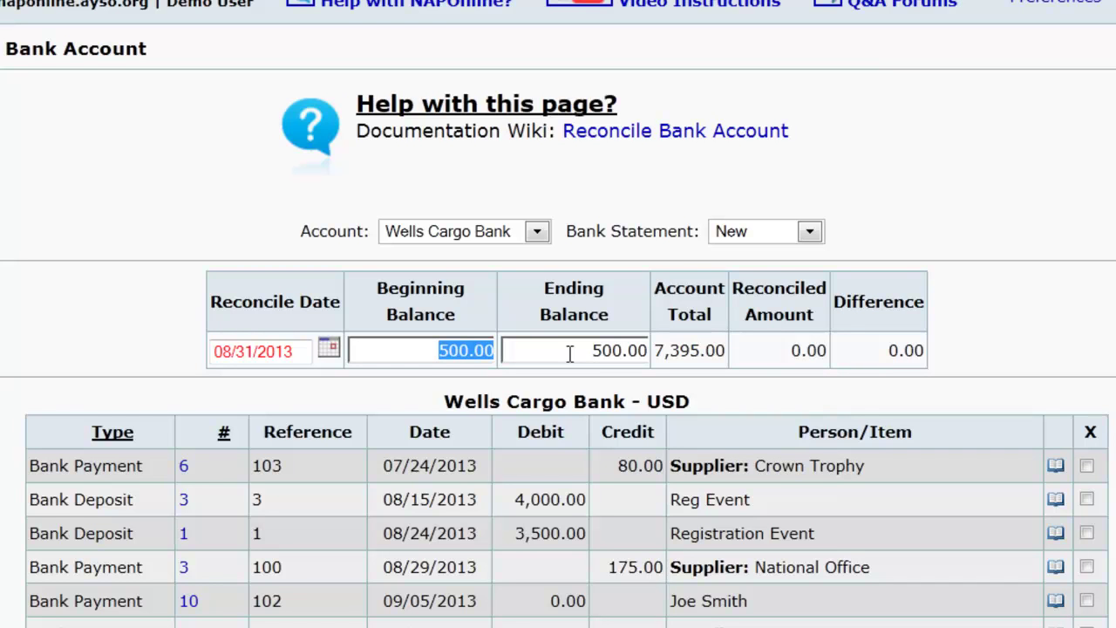
pyautogui.press('Tab')
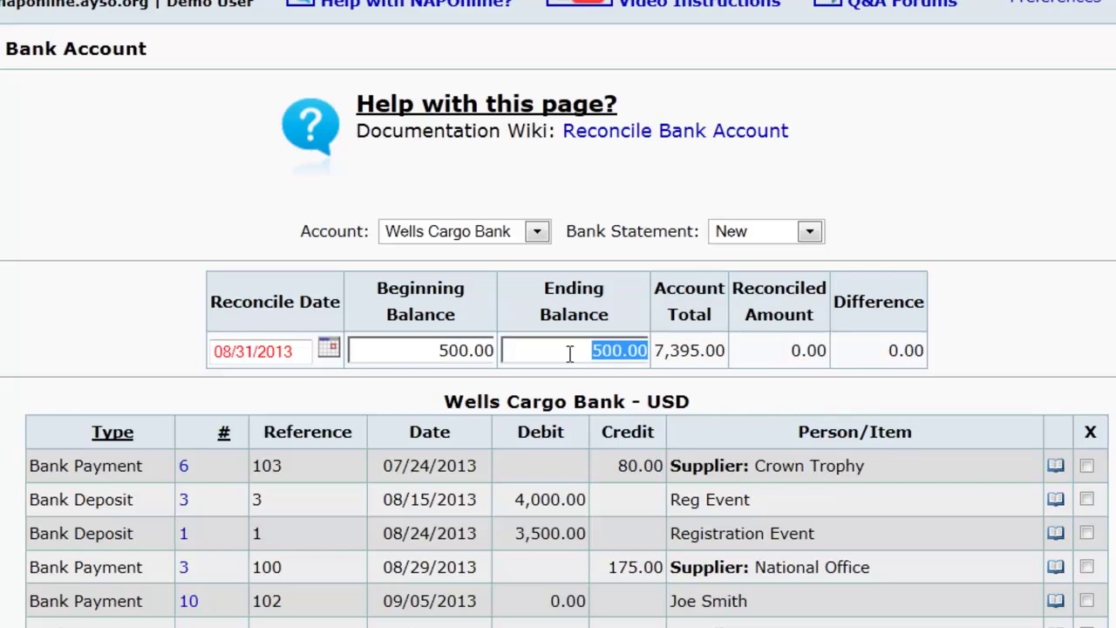
pyautogui.write('7745')
pyautogui.press('Tab')
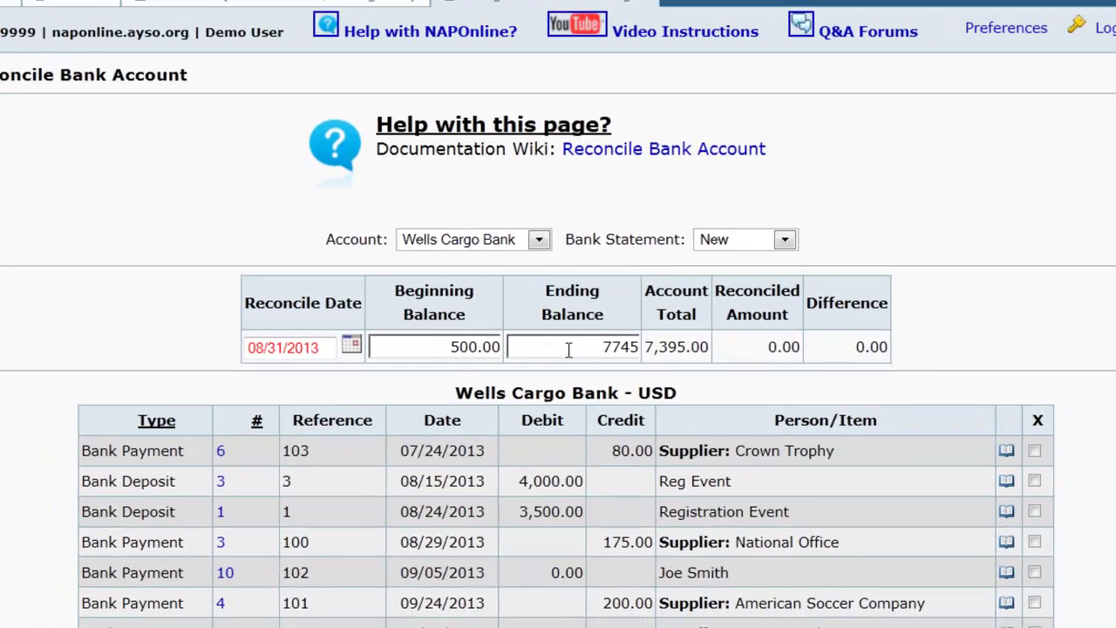
# Step: Mark the July and August transactions with references 103, 3, 1 and 100 as cleared and reconcile the statement
pyautogui.scroll(-1, 1014, 322)
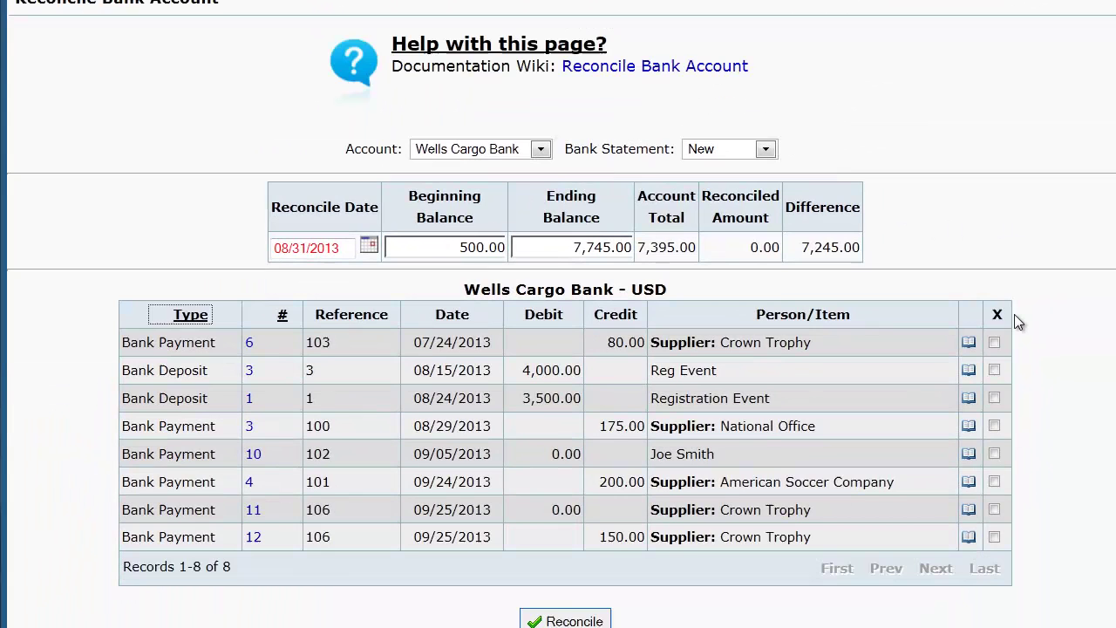
pyautogui.click(995, 342)
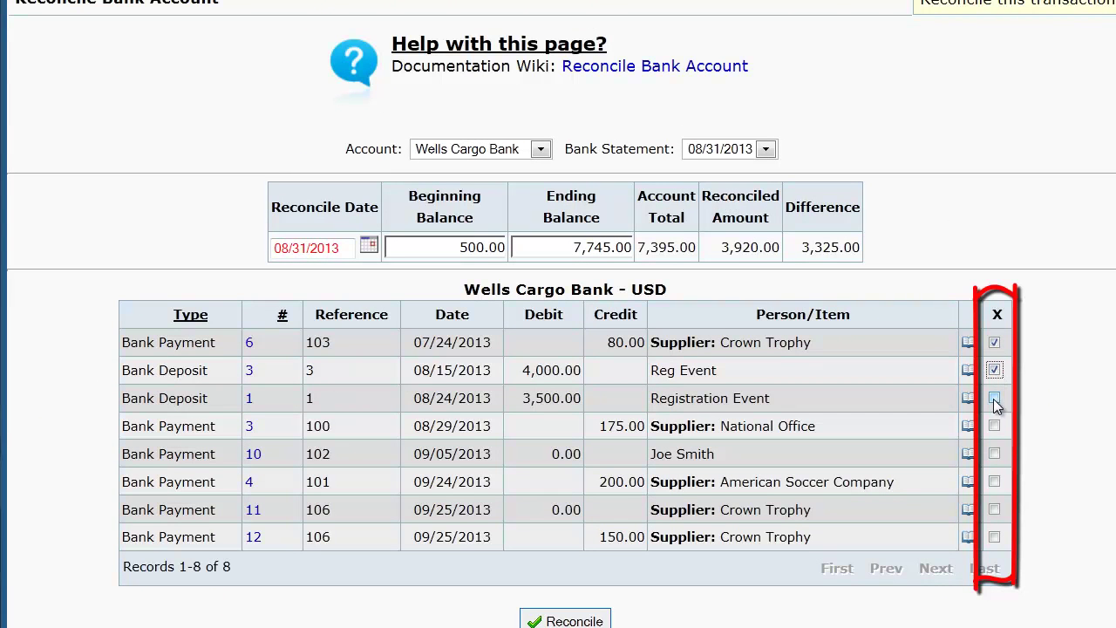
pyautogui.click(994, 399)
pyautogui.click(994, 426)
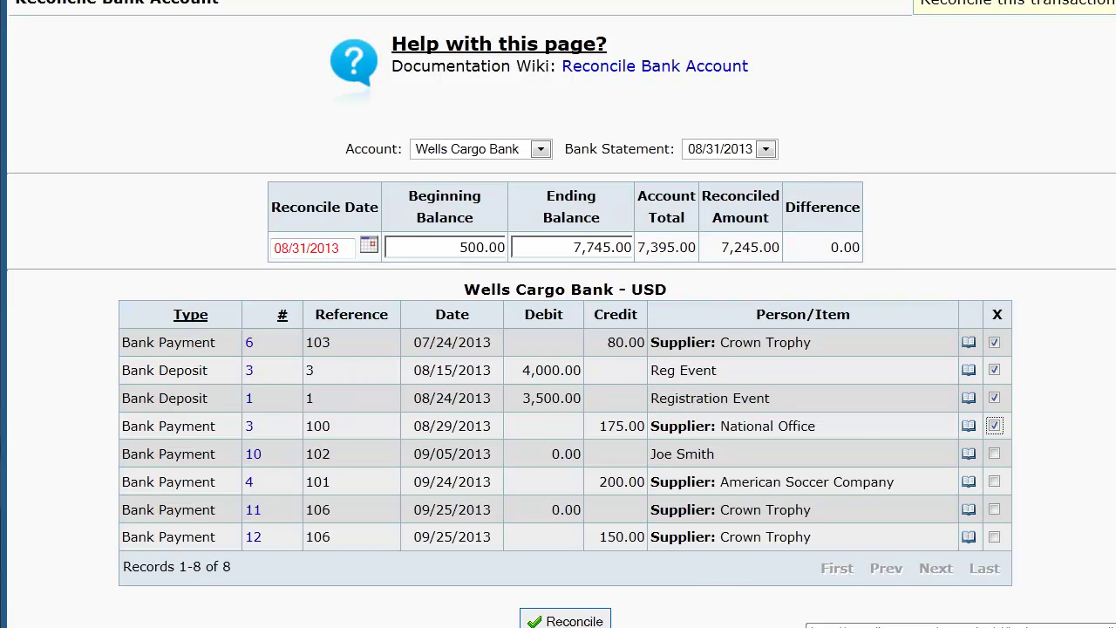
pyautogui.scroll(-1, 565, 393)
pyautogui.click(581, 534)
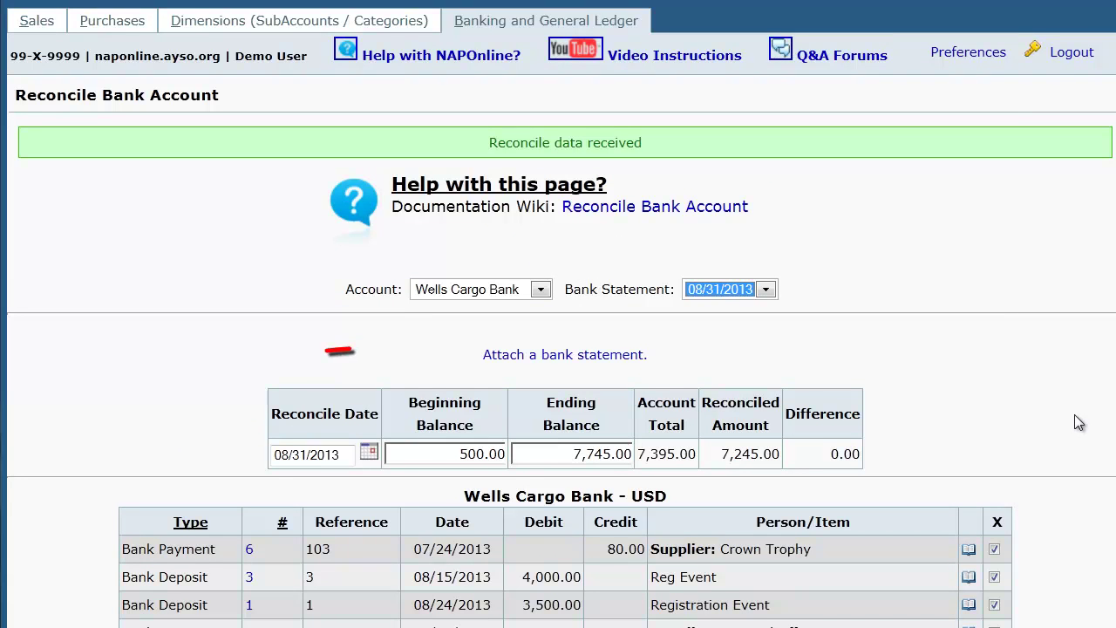
# Step: Attach the file August 2013 Bank Statement.pdf to the reconciled statement with the description "Aug 2013 Bank Statement"
pyautogui.click(587, 362)
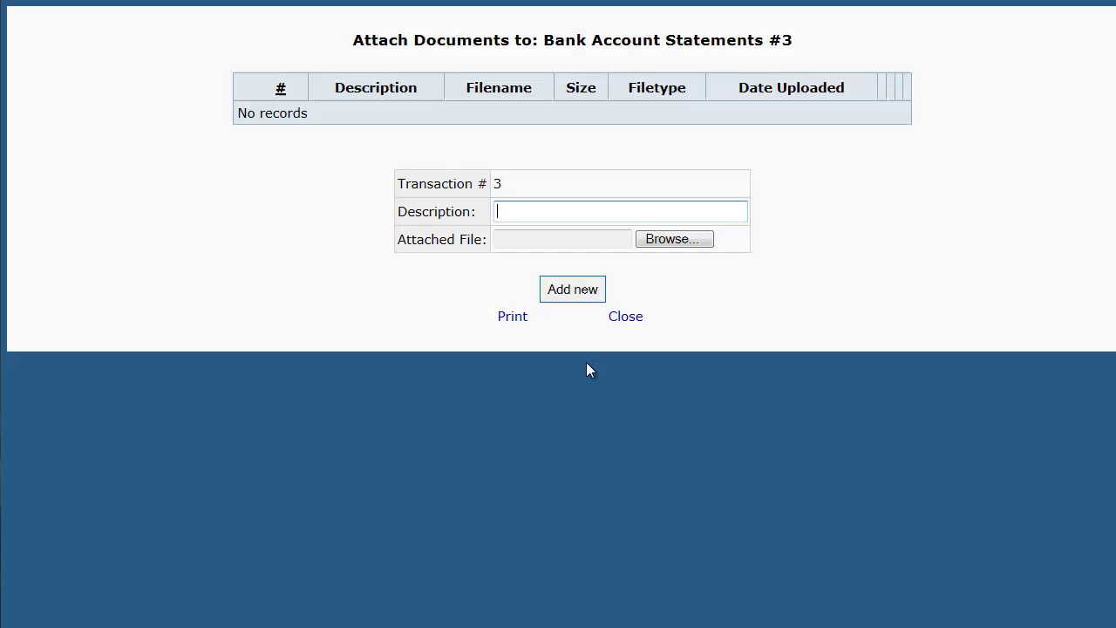
pyautogui.write('Aug 2013 Bank Statement')
pyautogui.click(658, 239)
pyautogui.click(635, 302)
pyautogui.click(679, 397)
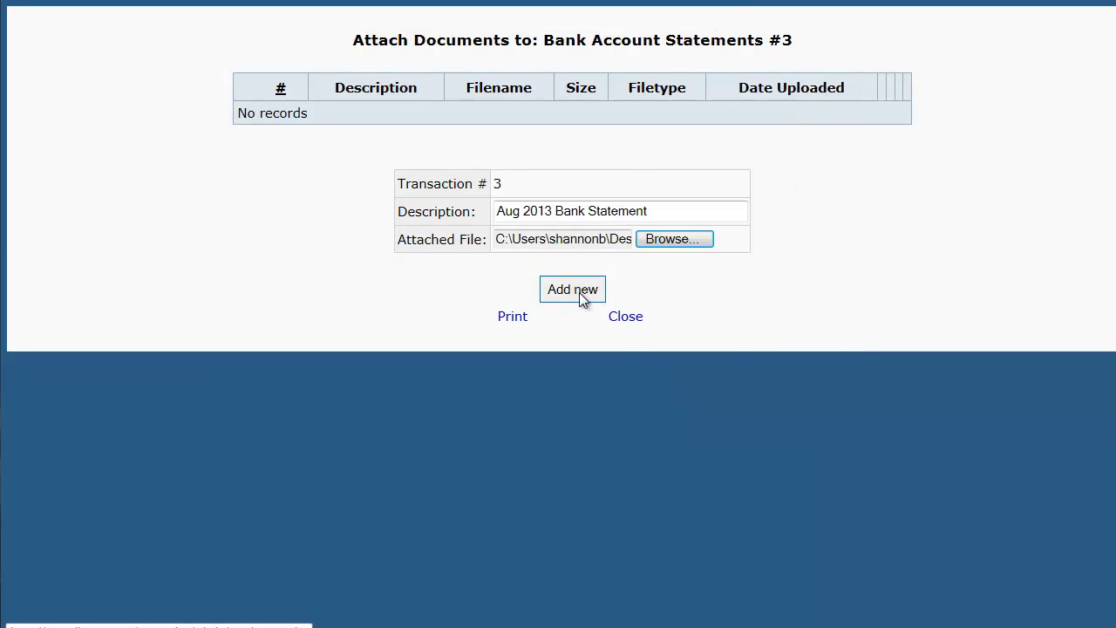
pyautogui.click(580, 292)
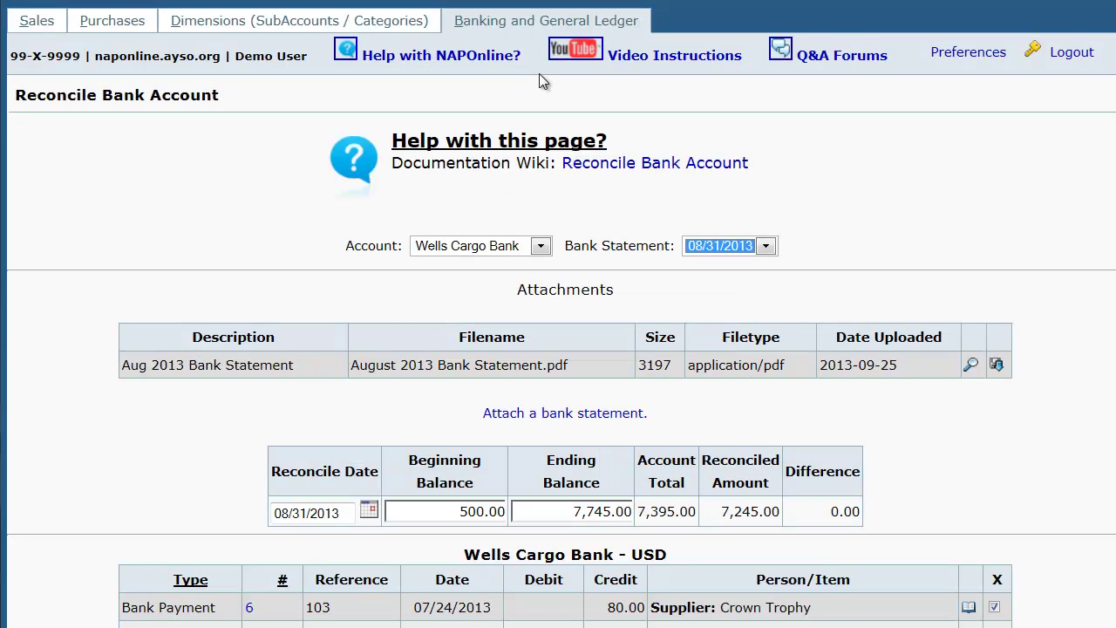
# Step: Show the bank statements available for the Wells Cargo Bank account
pyautogui.click(766, 248)
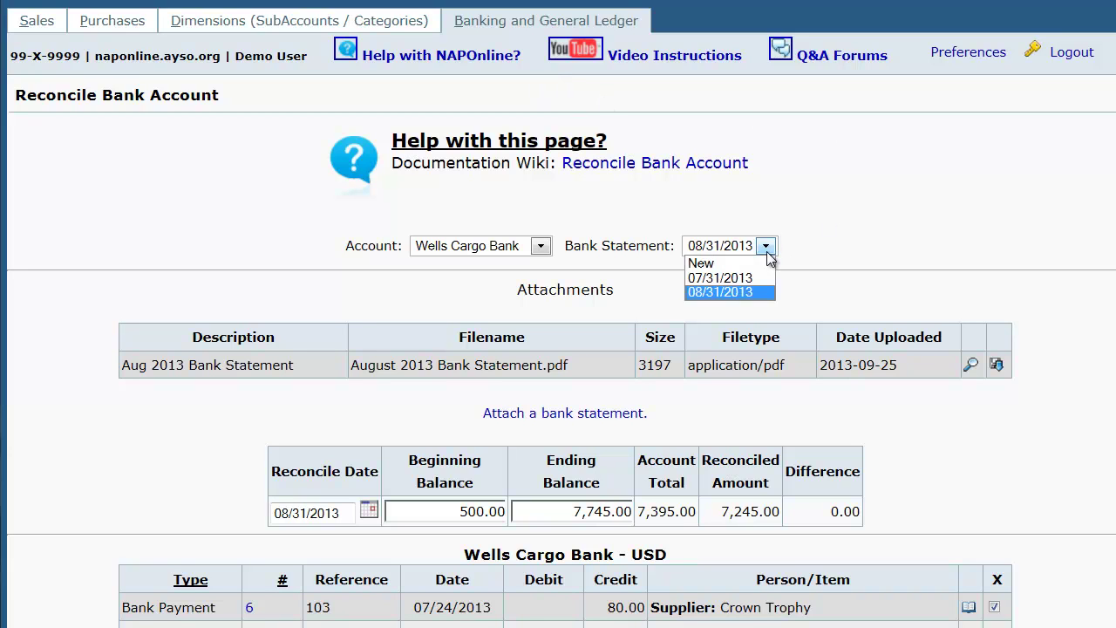